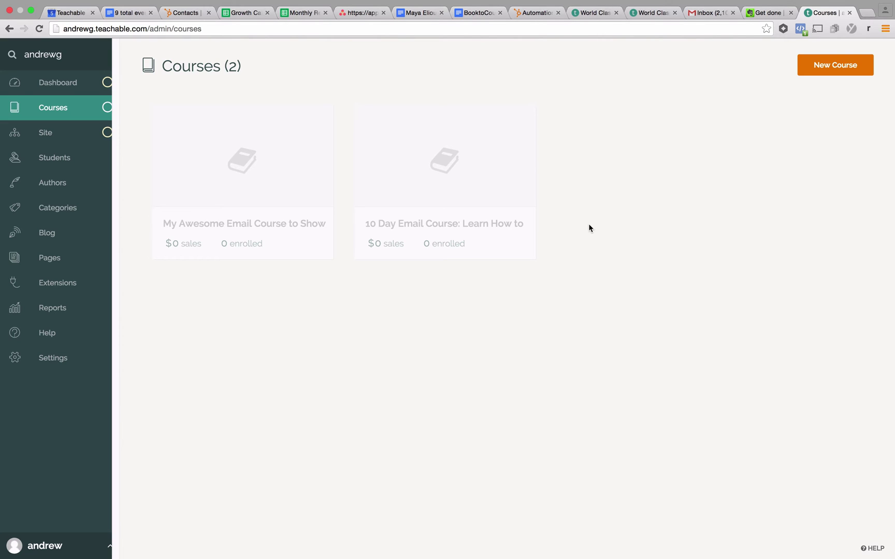
- Start a new course named "10 Day Email Course: Learn How to Talk Really Loudly On the Phone"
{"action": "left_click", "coordinate": [835, 66]}
{"action": "left_click", "coordinate": [302, 176]}
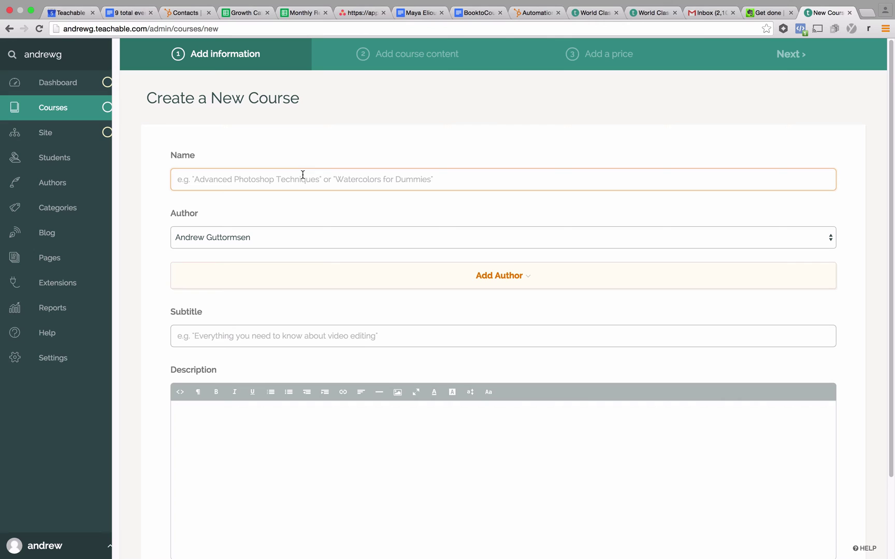
{"action": "type", "text": "10 Day "}
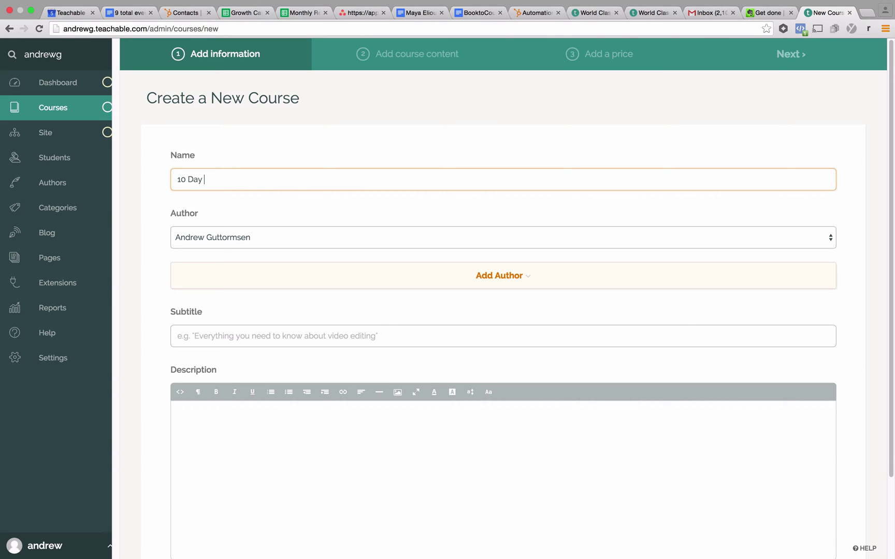
{"action": "type", "text": "Email Course: Learn How t"}
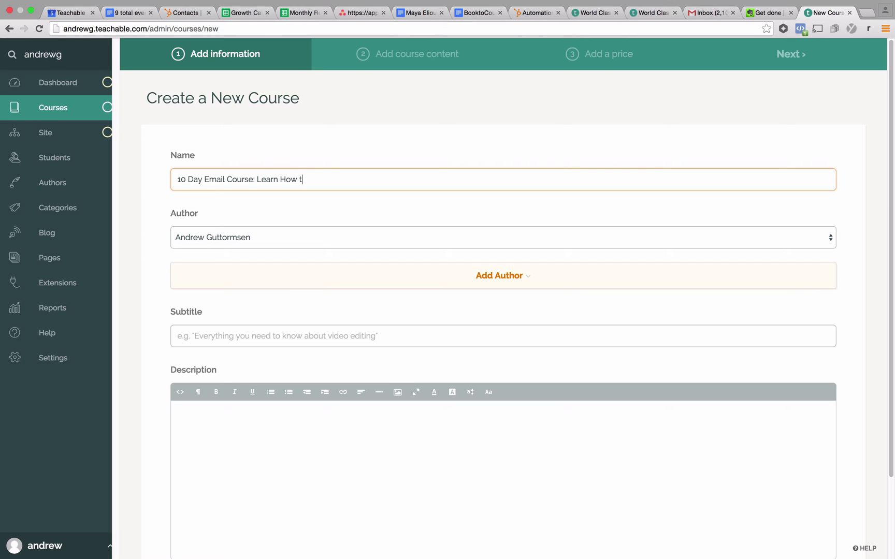
{"action": "type", "text": "o Talk Really Loudly On the Phone"}
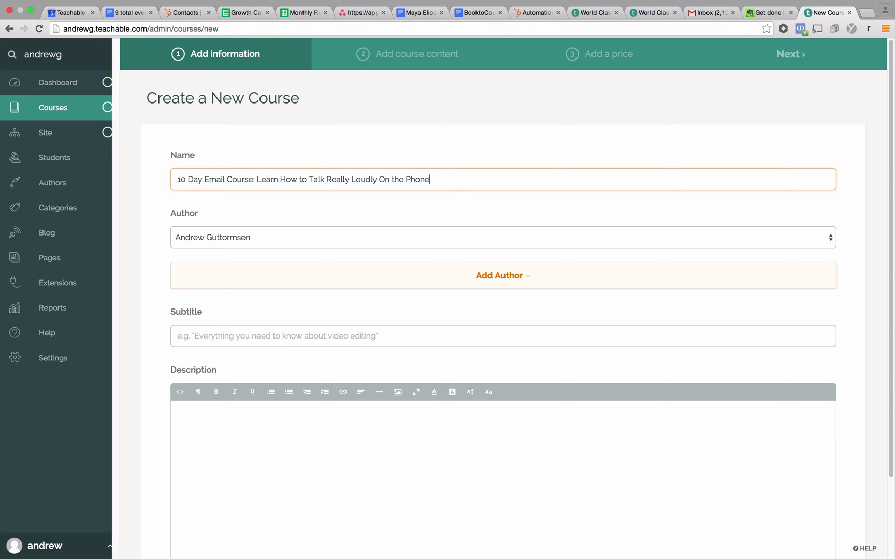
- Enter "The Step by Step Guide to Talking Way Too Loud" as the course subtitle
{"action": "left_click", "coordinate": [285, 337]}
{"action": "type", "text": "The "}
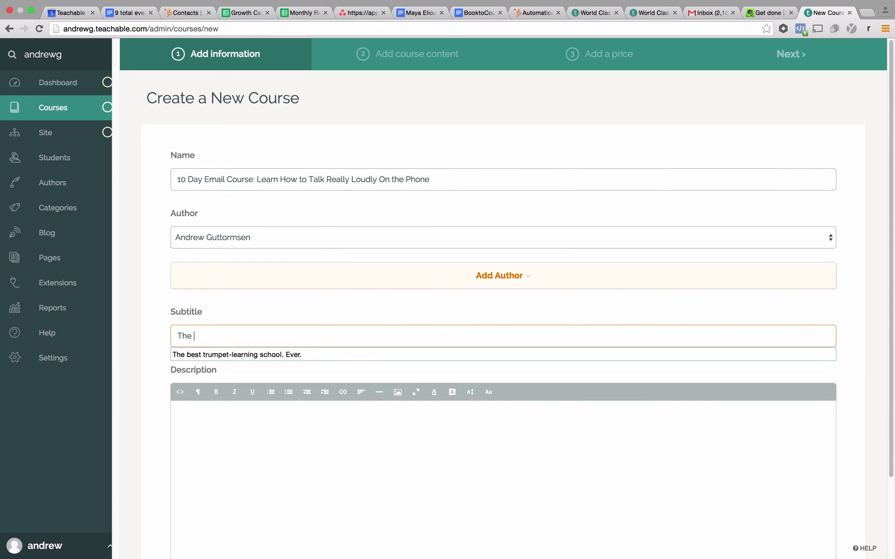
{"action": "type", "text": "Step by Step Guide t"}
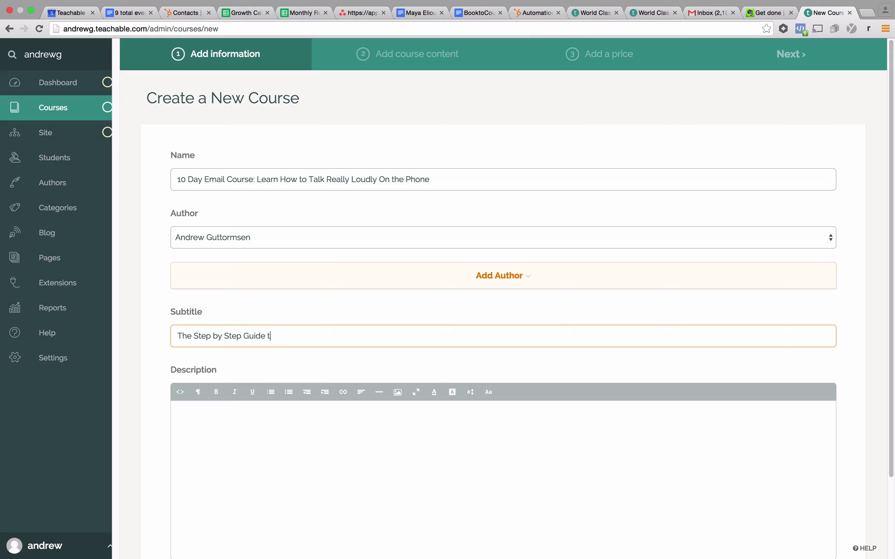
{"action": "type", "text": "o Talking Way to"}
{"action": "key", "text": "BackSpace"}
{"action": "key", "text": "BackSpace"}
{"action": "type", "text": "Too Loud"}
- Enter "Test Description." as the course description and create the course
{"action": "key", "text": "Tab"}
{"action": "type", "text": "Test "}
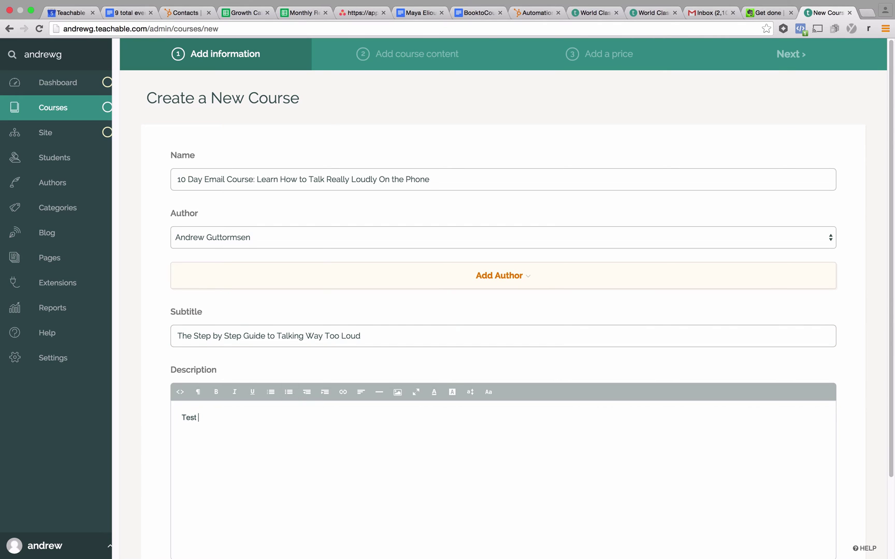
{"action": "type", "text": "Description."}
{"action": "scroll", "coordinate": [890, 400], "scroll_direction": "down", "scroll_amount": 4}
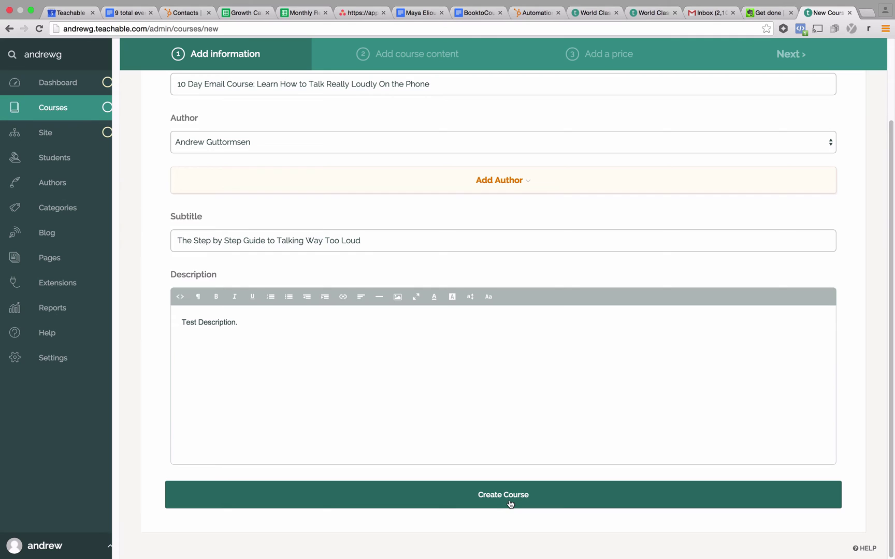
{"action": "left_click", "coordinate": [502, 498]}
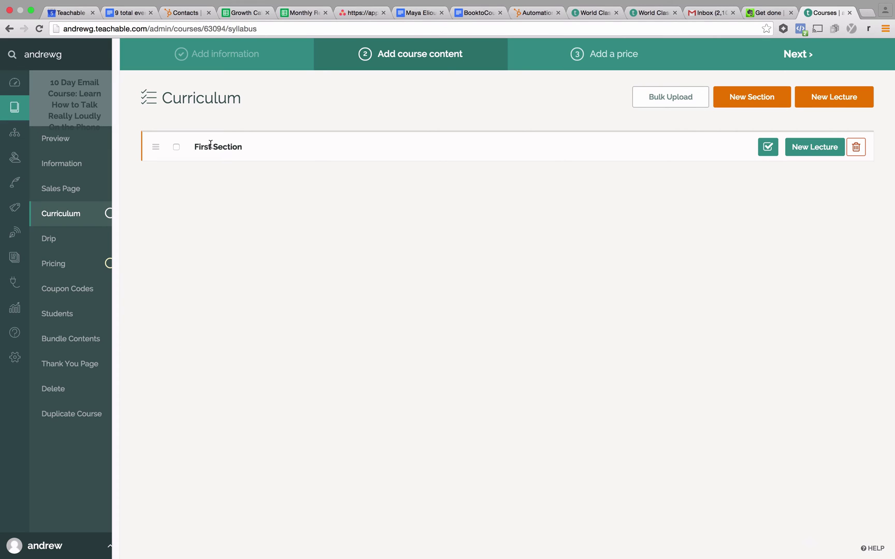
- Rename the curriculum's first section as "Day 1 Section" and save the name
{"action": "left_click", "coordinate": [231, 146]}
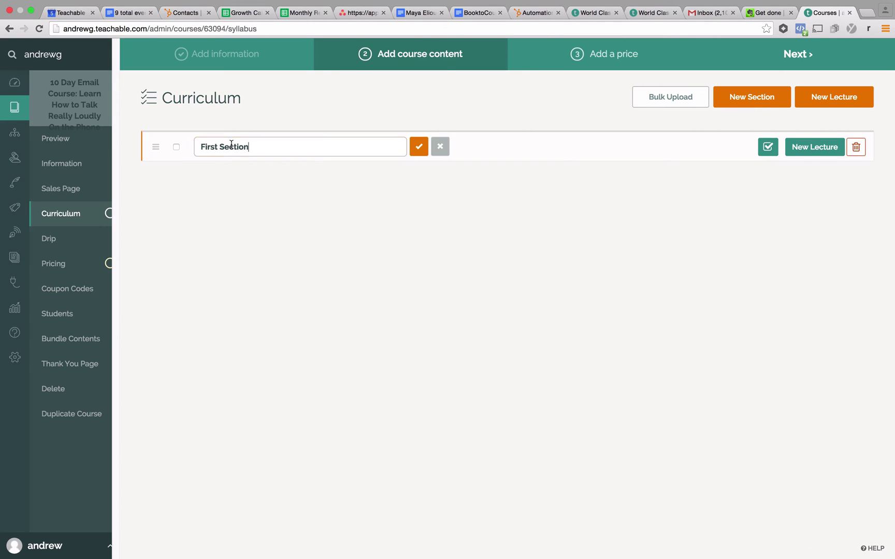
{"action": "left_click_drag", "start_coordinate": [258, 144], "coordinate": [187, 148]}
{"action": "type", "text": "Day 1 Section"}
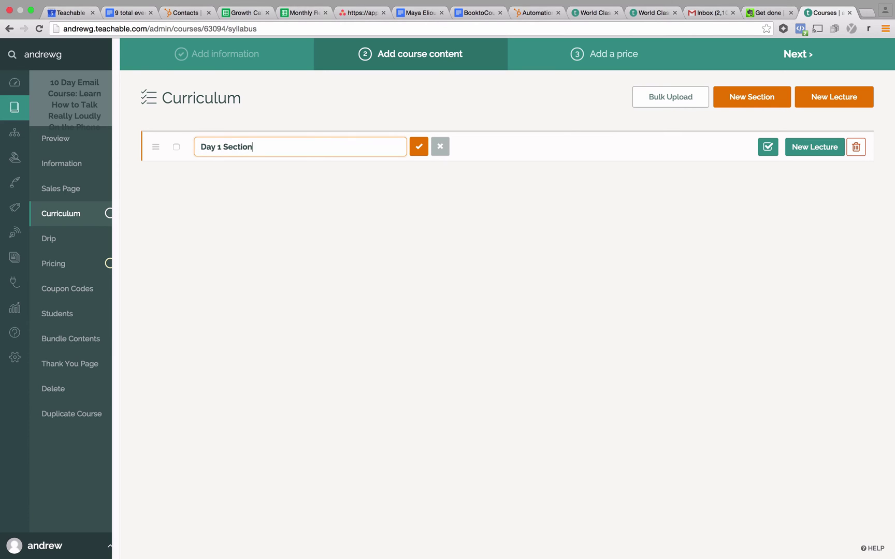
{"action": "left_click", "coordinate": [417, 147]}
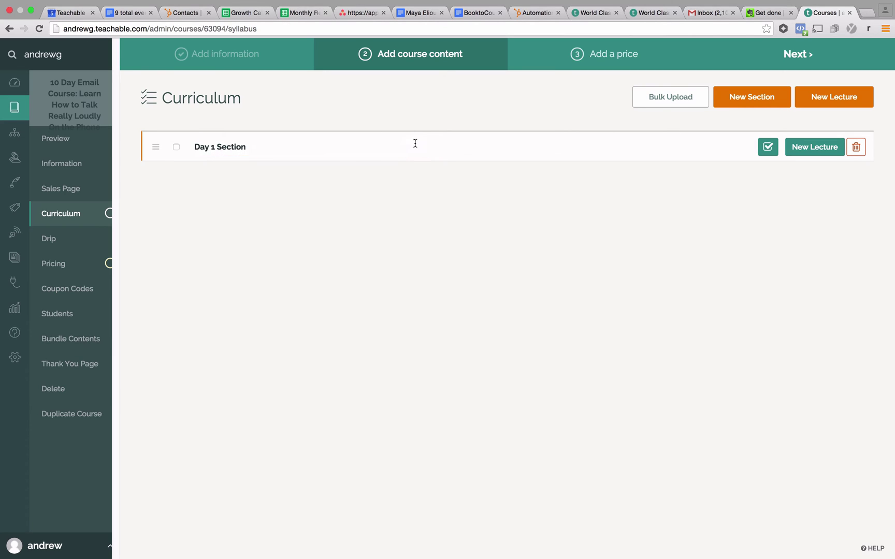
- Create a new curriculum section named "Day 2 Section"
{"action": "left_click", "coordinate": [752, 101]}
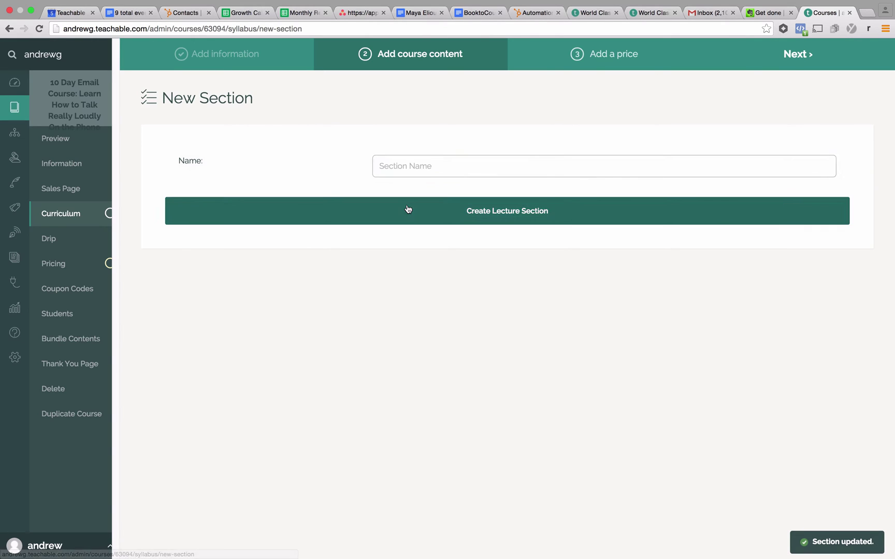
{"action": "left_click", "coordinate": [468, 169]}
{"action": "type", "text": "Day 2 Section"}
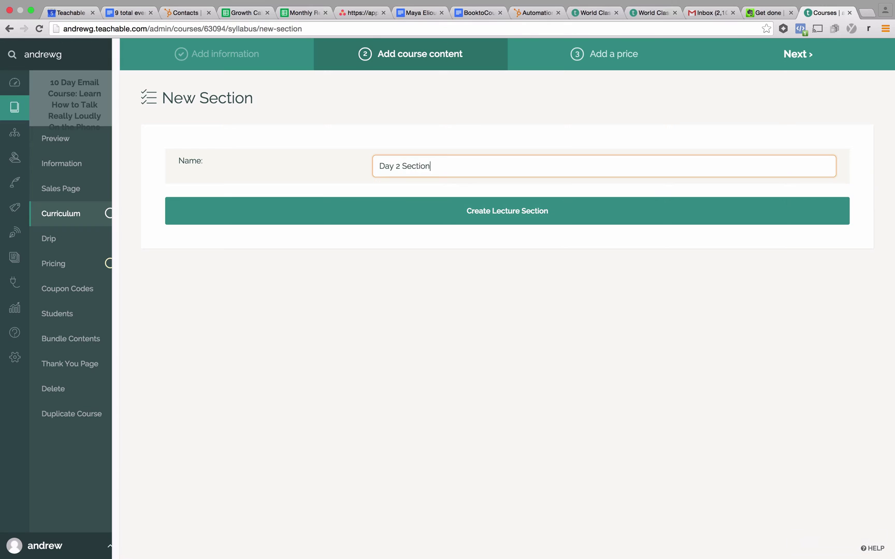
{"action": "key", "text": "Return"}
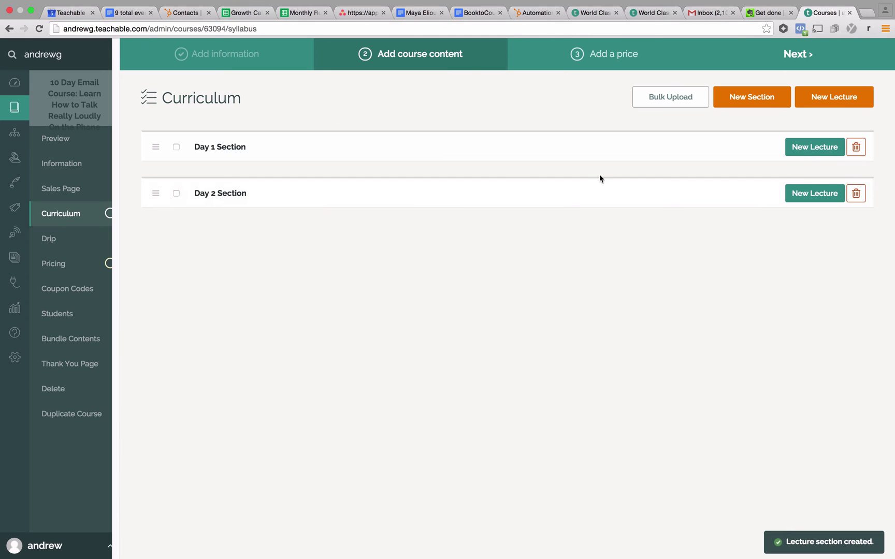
- Create another curriculum section named "Day 3 Section"
{"action": "left_click", "coordinate": [751, 99]}
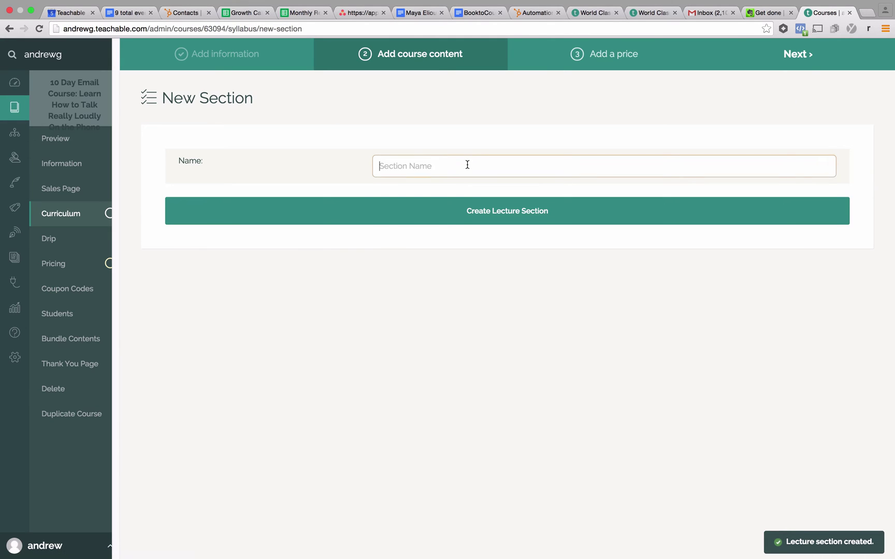
{"action": "left_click", "coordinate": [468, 164]}
{"action": "type", "text": "Day 3 Section"}
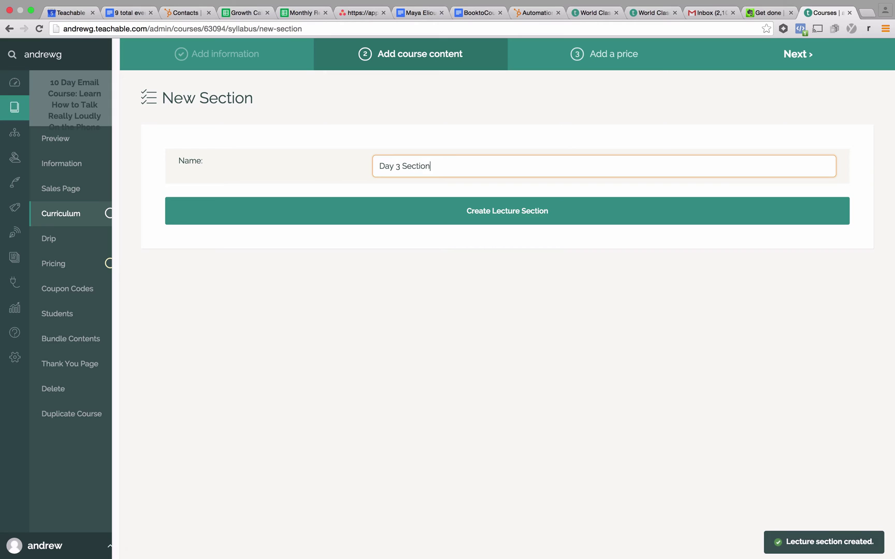
{"action": "left_click", "coordinate": [475, 217]}
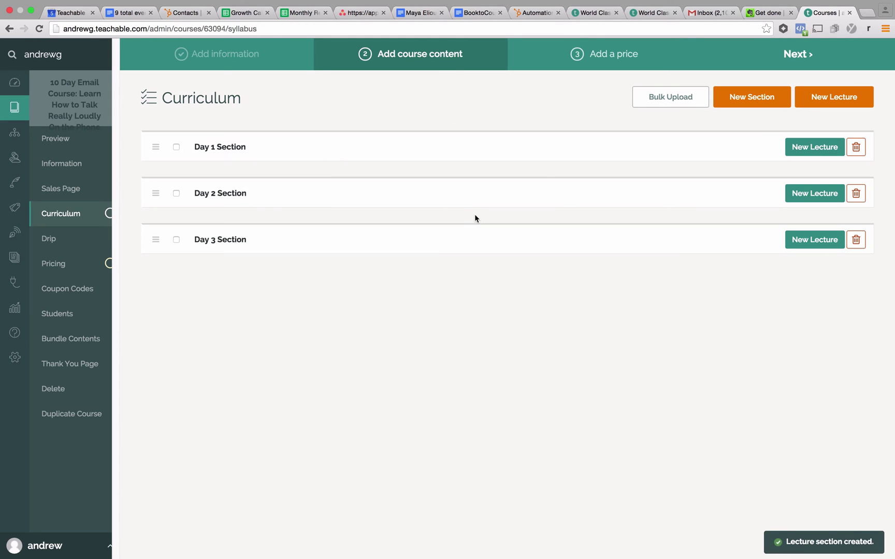
- Add a new lecture to Day 1 Section and title it "Day 1 Email Content"
{"action": "left_click", "coordinate": [823, 147]}
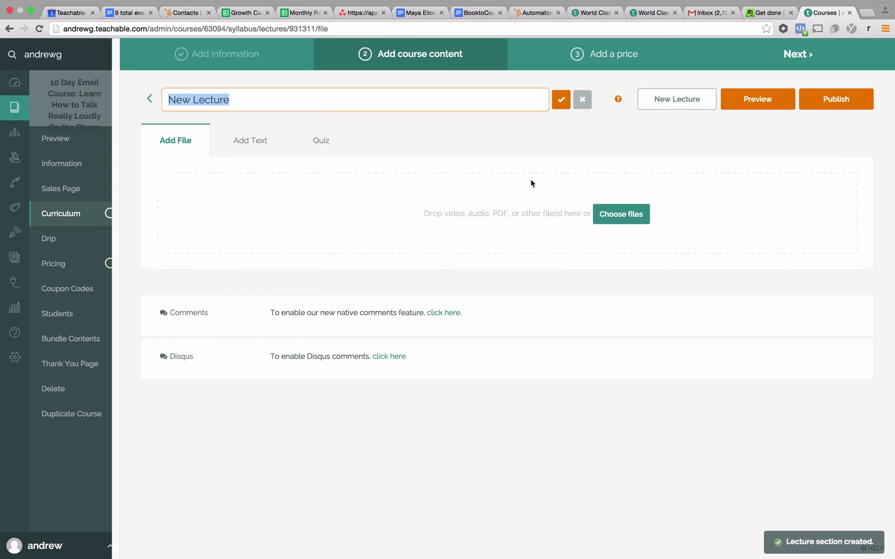
{"action": "type", "text": "Day 1"}
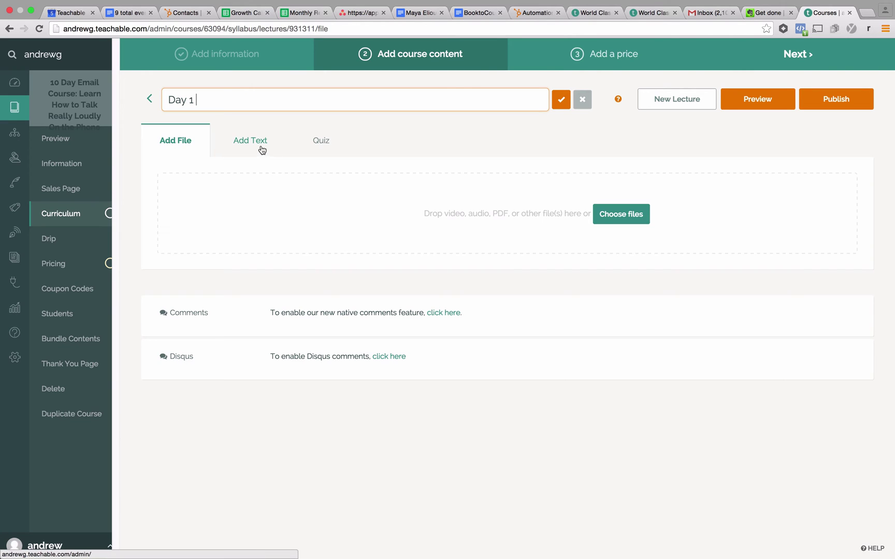
{"action": "type", "text": "Email Content"}
{"action": "left_click", "coordinate": [560, 99]}
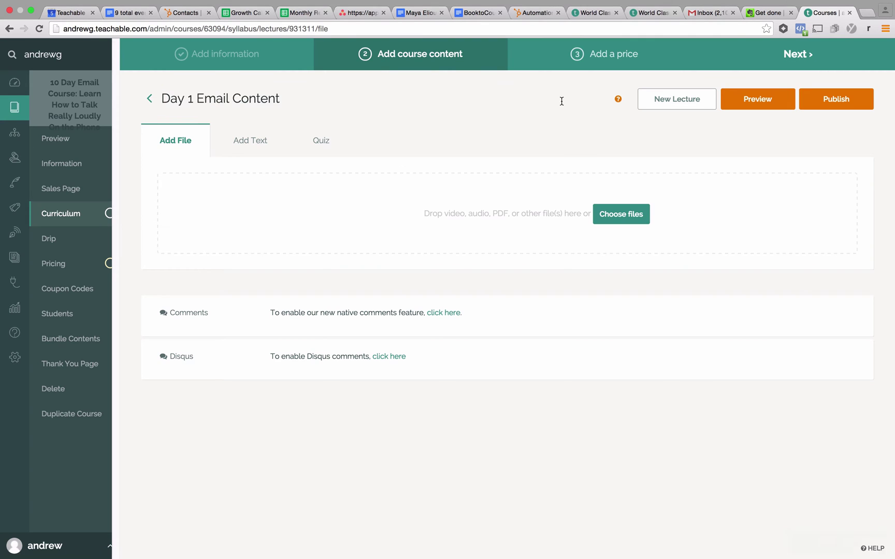
- Add the text "Content." to the Day 1 lecture, then publish it and return to the curriculum
{"action": "left_click", "coordinate": [251, 144]}
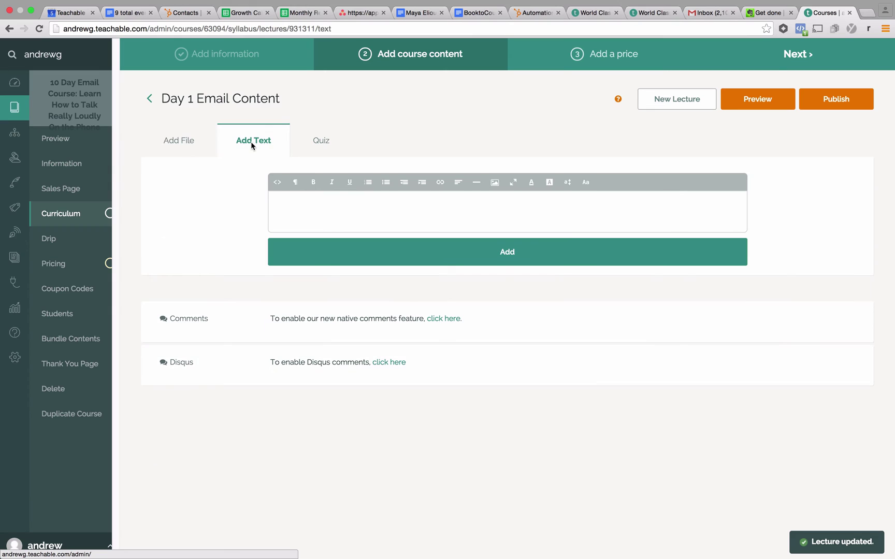
{"action": "left_click", "coordinate": [376, 208]}
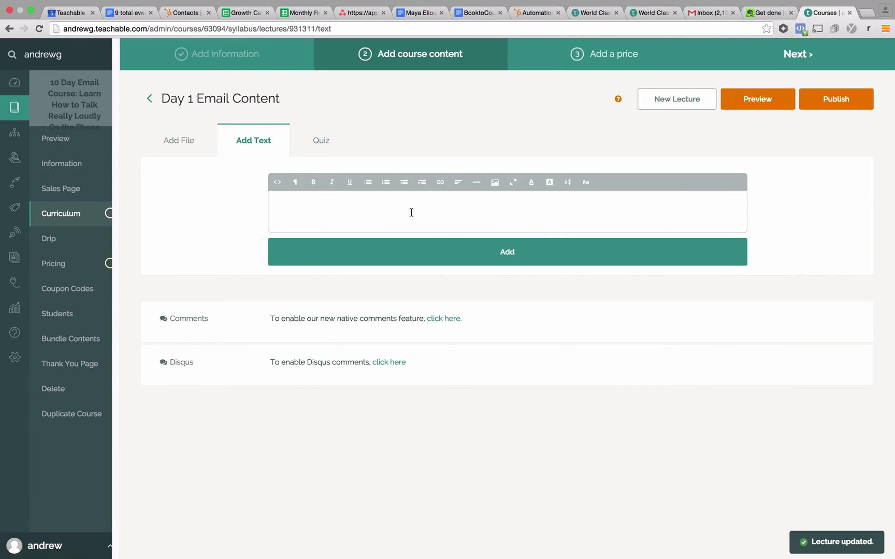
{"action": "type", "text": "Content."}
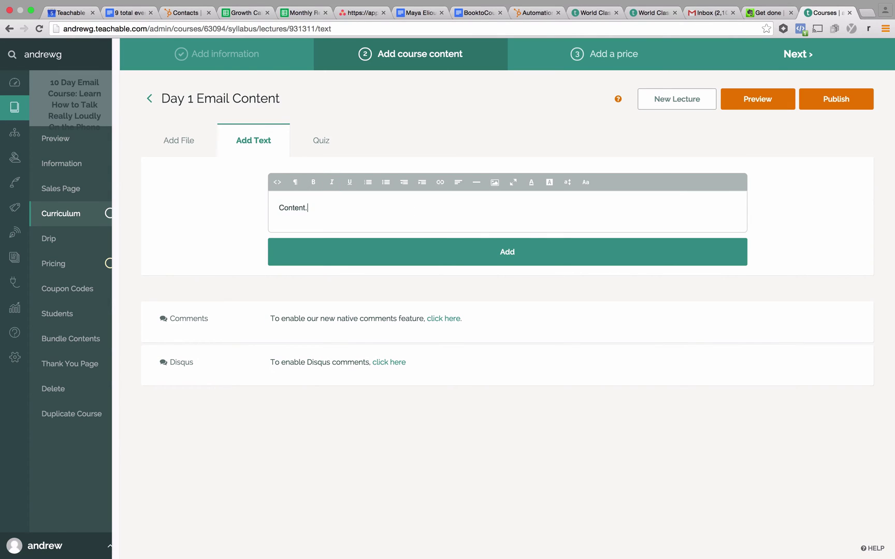
{"action": "left_click", "coordinate": [468, 262]}
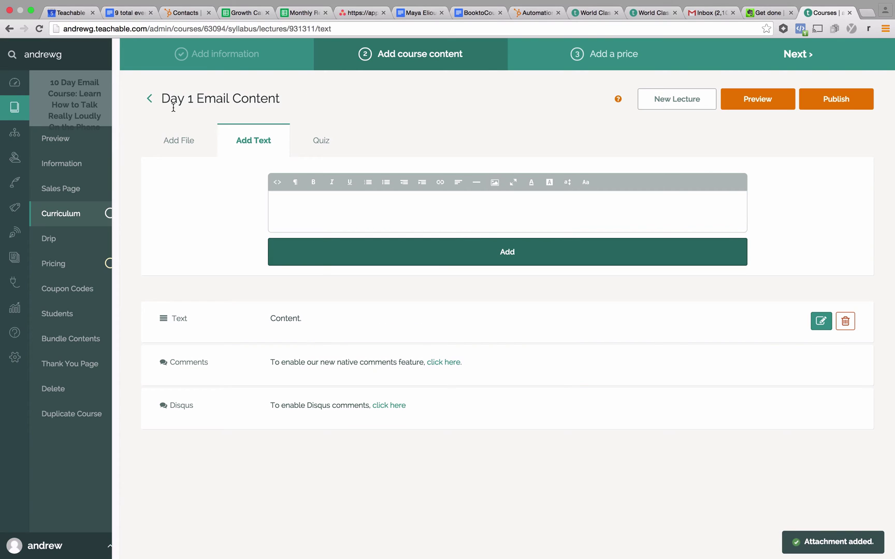
{"action": "left_click", "coordinate": [841, 104]}
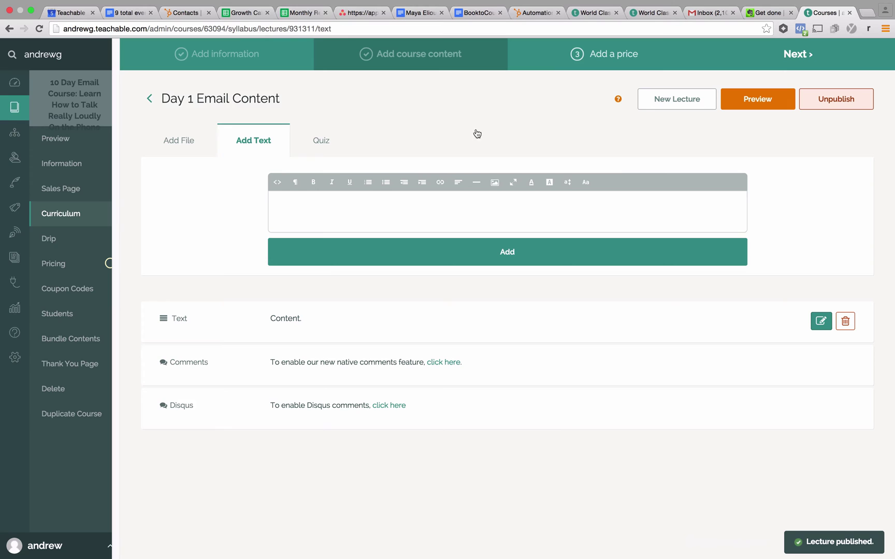
{"action": "left_click", "coordinate": [149, 98]}
{"action": "mouse_move", "coordinate": [464, 181]}
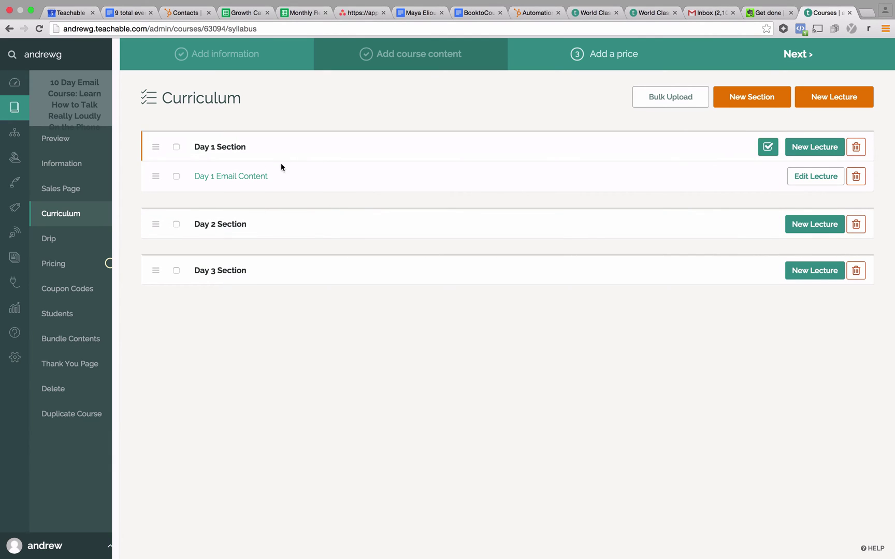
- Add a new text lecture to Day 2 Section and enter "Day 2 Email Content" as its title
{"action": "left_click", "coordinate": [810, 226]}
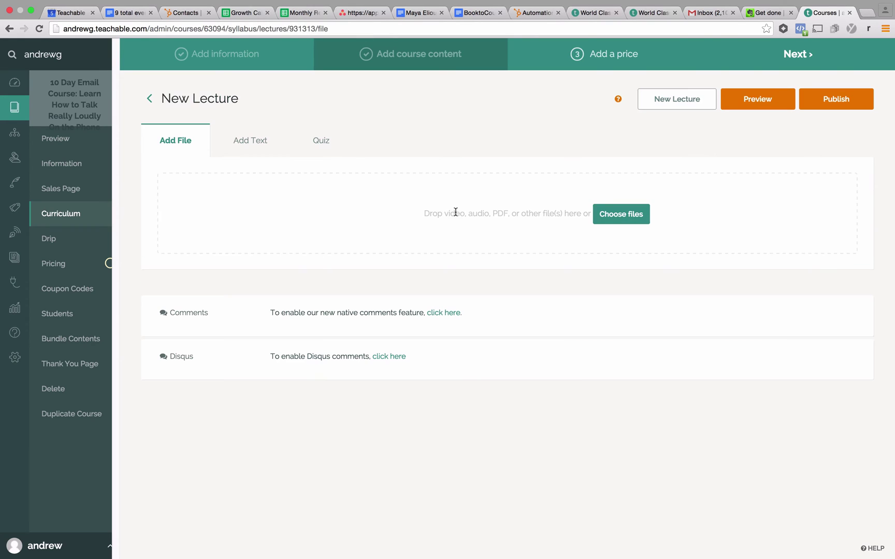
{"action": "left_click", "coordinate": [251, 144]}
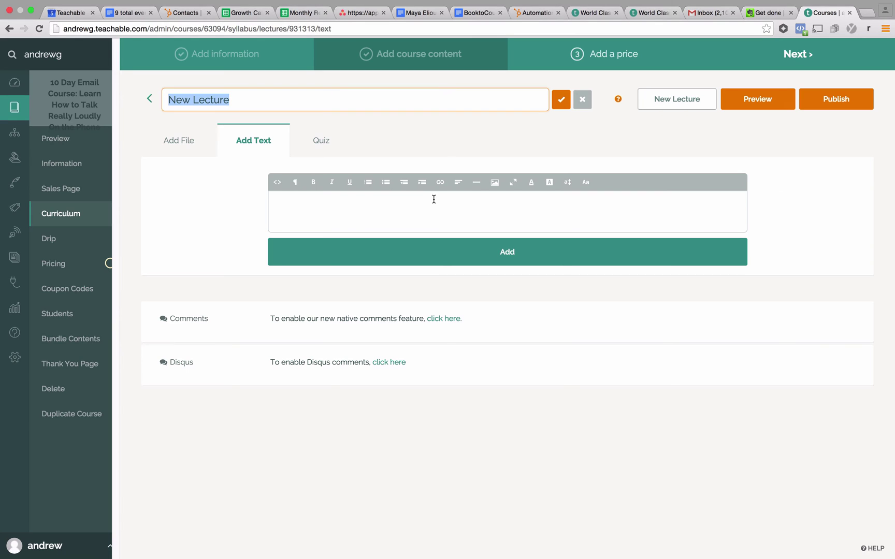
{"action": "type", "text": "Day 3"}
{"action": "key", "text": "BackSpace"}
{"action": "type", "text": "2"}
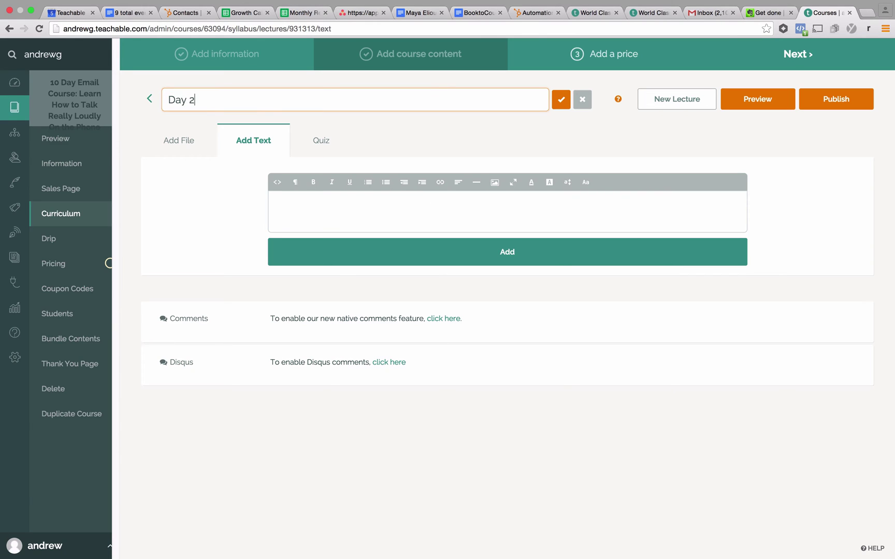
{"action": "type", "text": " Email Content"}
- Add the text "Email #2." to the Day 2 lecture, then publish it and return to the curriculum
{"action": "left_click", "coordinate": [515, 216]}
{"action": "type", "text": "E"}
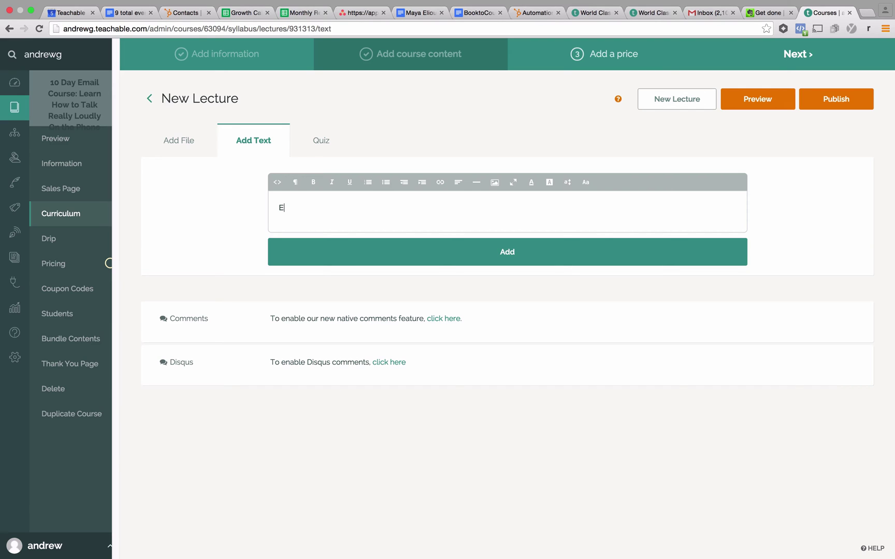
{"action": "type", "text": "mail #2."}
{"action": "left_click", "coordinate": [534, 255]}
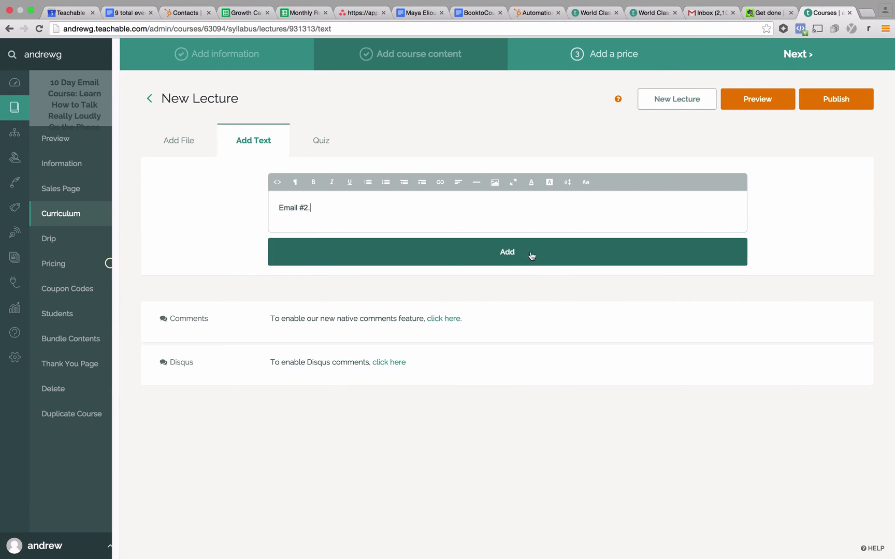
{"action": "left_click", "coordinate": [832, 107]}
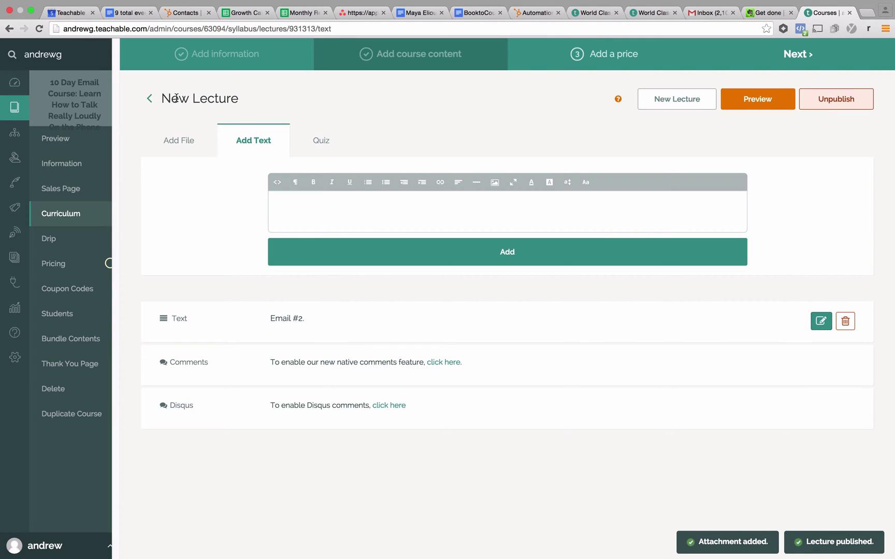
{"action": "left_click", "coordinate": [149, 99]}
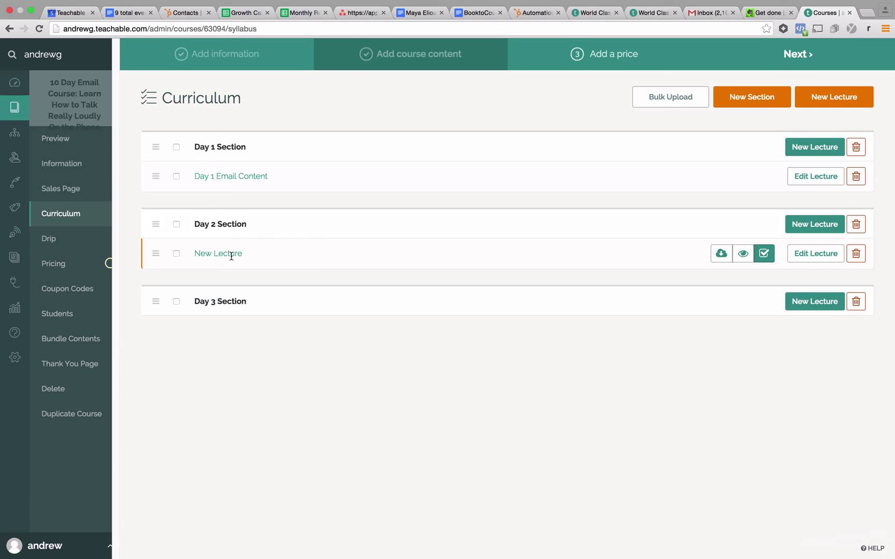
- Rename the new lecture in Day 2 Section to "Day 2 Email Course"
{"action": "left_click", "coordinate": [234, 254]}
{"action": "key", "text": "BackSpace"}
{"action": "key", "text": "BackSpace"}
{"action": "key", "text": "BackSpace"}
{"action": "key", "text": "BackSpace"}
{"action": "key", "text": "BackSpace"}
{"action": "key", "text": "BackSpace"}
{"action": "key", "text": "BackSpace"}
{"action": "key", "text": "BackSpace"}
{"action": "key", "text": "BackSpace"}
{"action": "key", "text": "BackSpace"}
{"action": "key", "text": "BackSpace"}
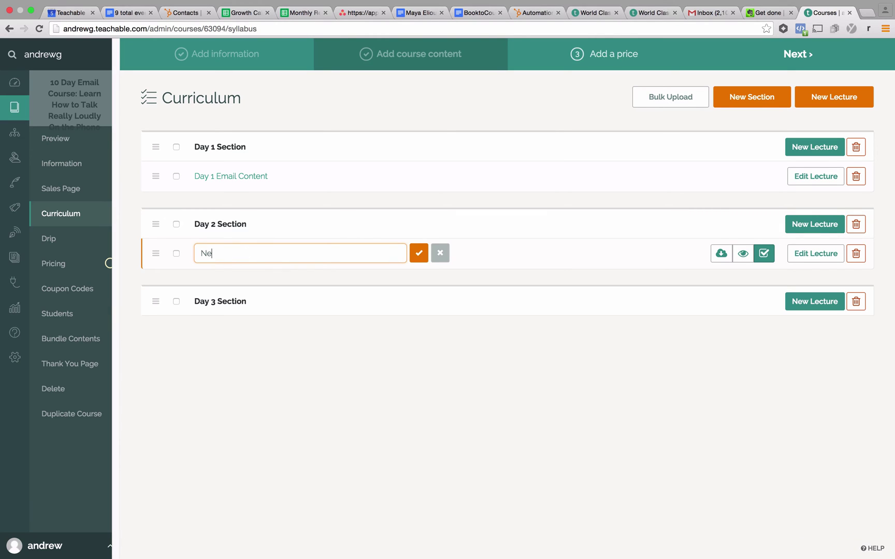
{"action": "type", "text": "Day 2 Email Course"}
{"action": "left_click", "coordinate": [418, 254]}
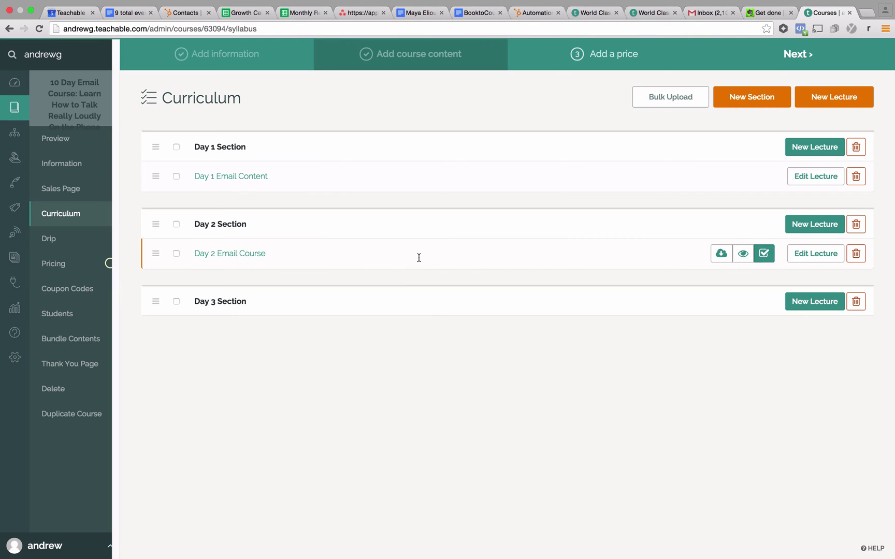
- Add a new lecture to Day 3 Section and title it "Day 3 Email Content"
{"action": "left_click", "coordinate": [829, 301]}
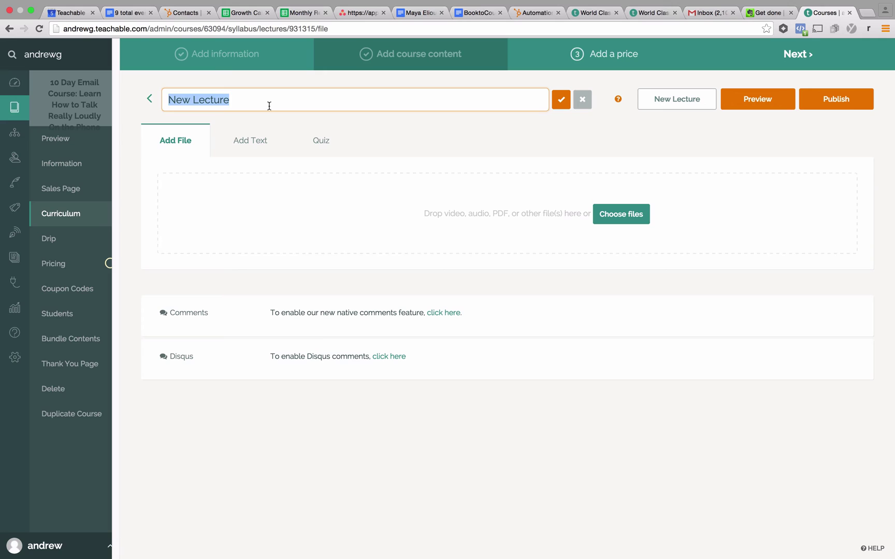
{"action": "type", "text": "Day 3: "}
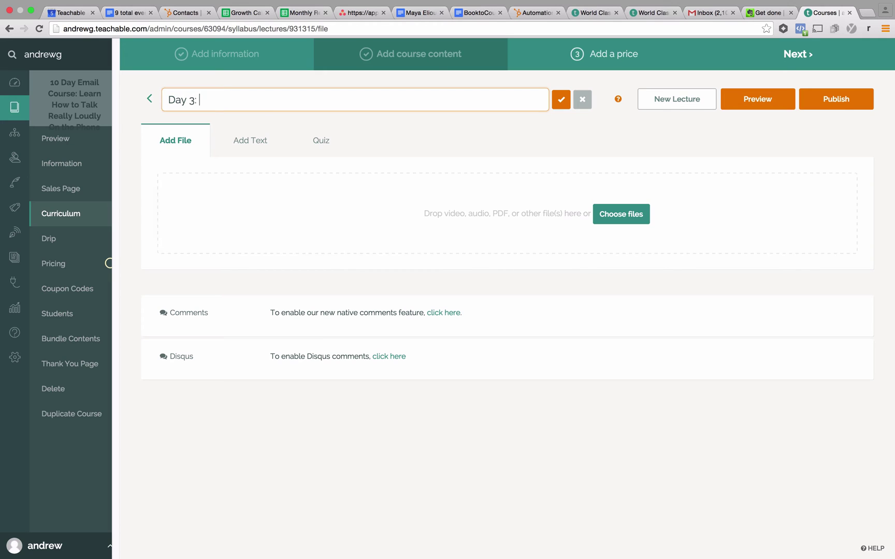
{"action": "type", "text": "Email"}
{"action": "key", "text": "BackSpace"}
{"action": "key", "text": "BackSpace"}
{"action": "key", "text": "BackSpace"}
{"action": "key", "text": "BackSpace"}
{"action": "key", "text": "BackSpace"}
{"action": "key", "text": "BackSpace"}
{"action": "key", "text": "BackSpace"}
{"action": "type", "text": "Email Content"}
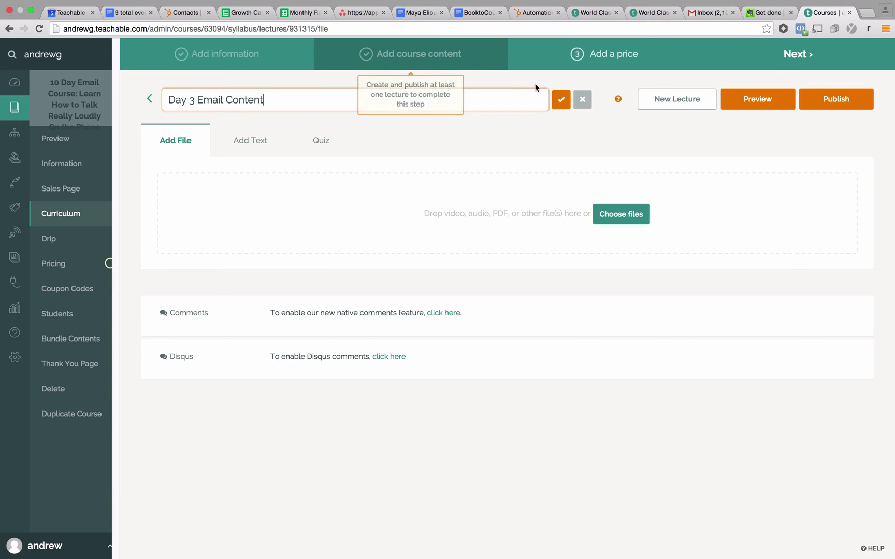
{"action": "left_click", "coordinate": [560, 99]}
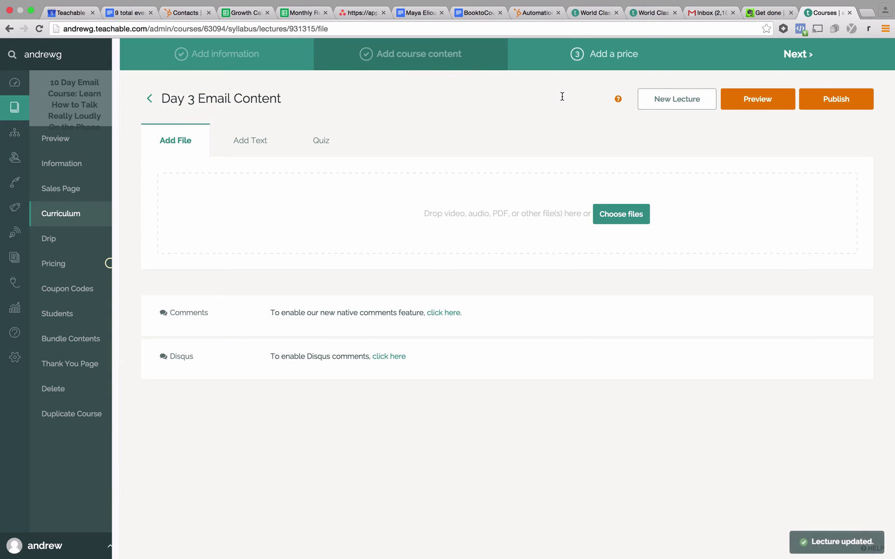
- Publish the Day 3 lecture, view its empty text content editor, and return to the curriculum
{"action": "left_click", "coordinate": [842, 104]}
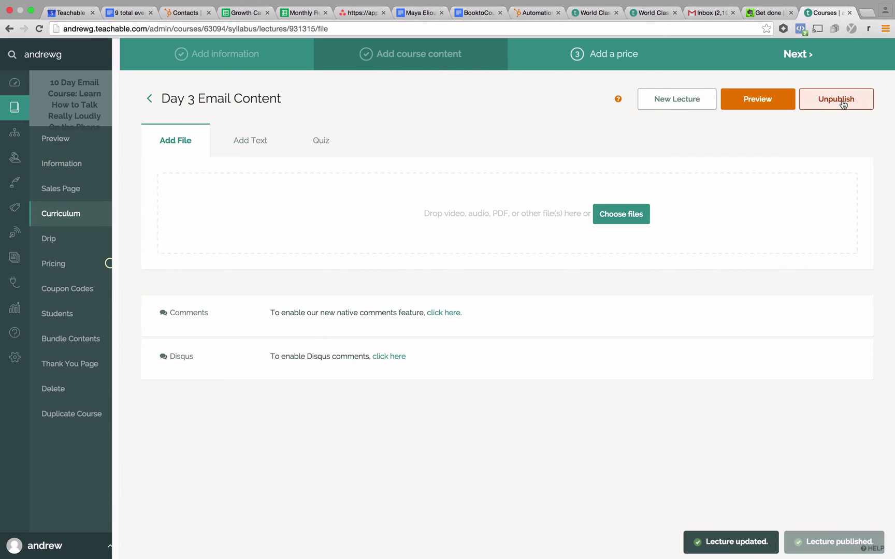
{"action": "left_click", "coordinate": [249, 141]}
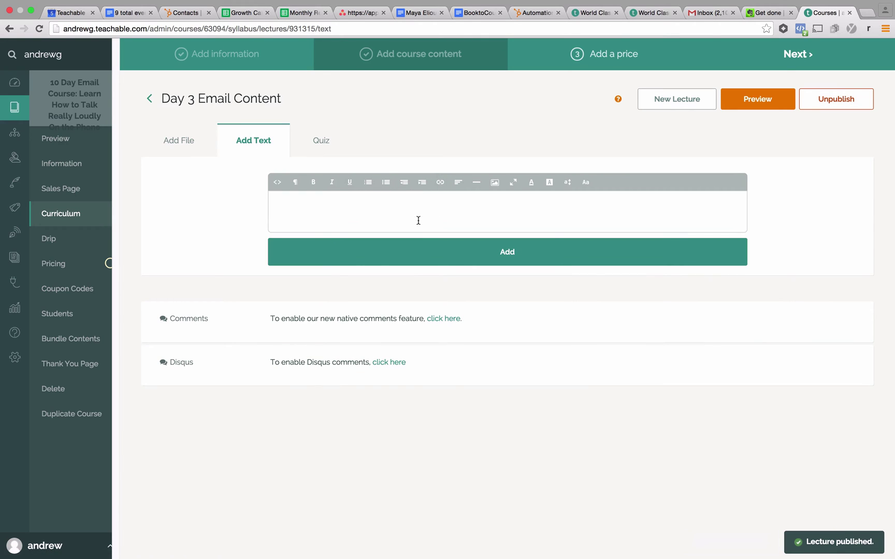
{"action": "left_click", "coordinate": [152, 99]}
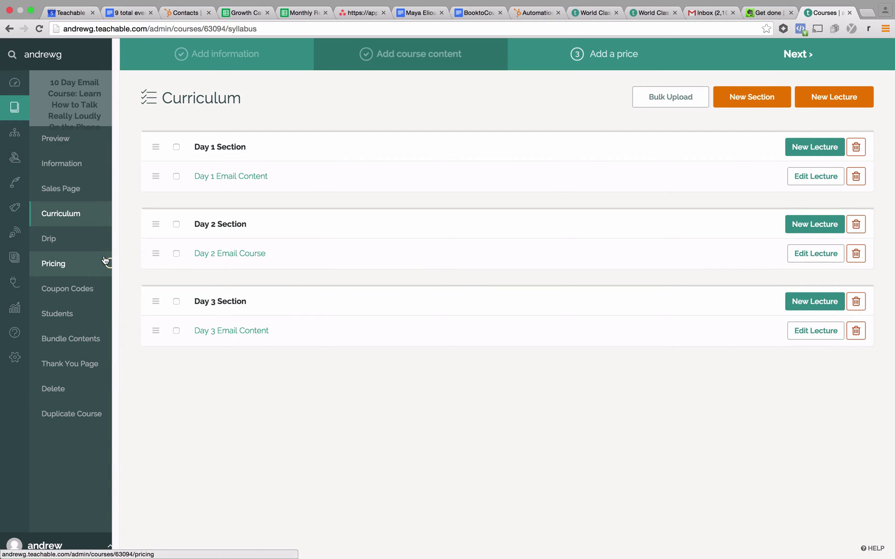
- Enable the drip schedule for Day 1 Section and save its e-mail announcement "Email Course Day #1 : Subjection" with the body "All the content."
{"action": "left_click", "coordinate": [51, 239]}
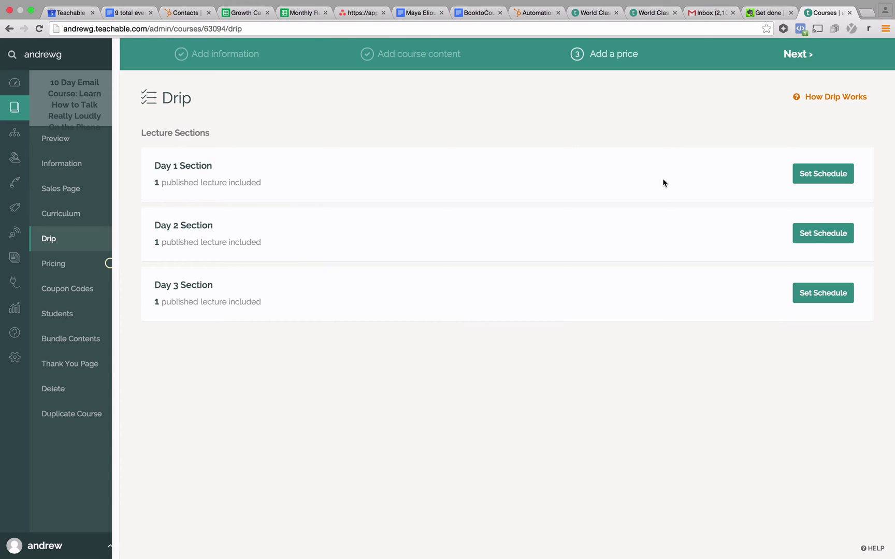
{"action": "left_click", "coordinate": [815, 174]}
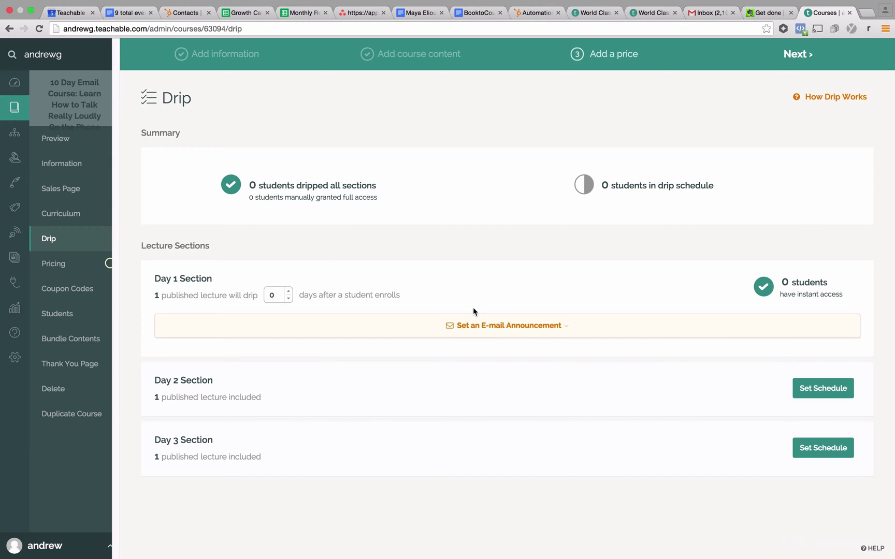
{"action": "left_click", "coordinate": [536, 325]}
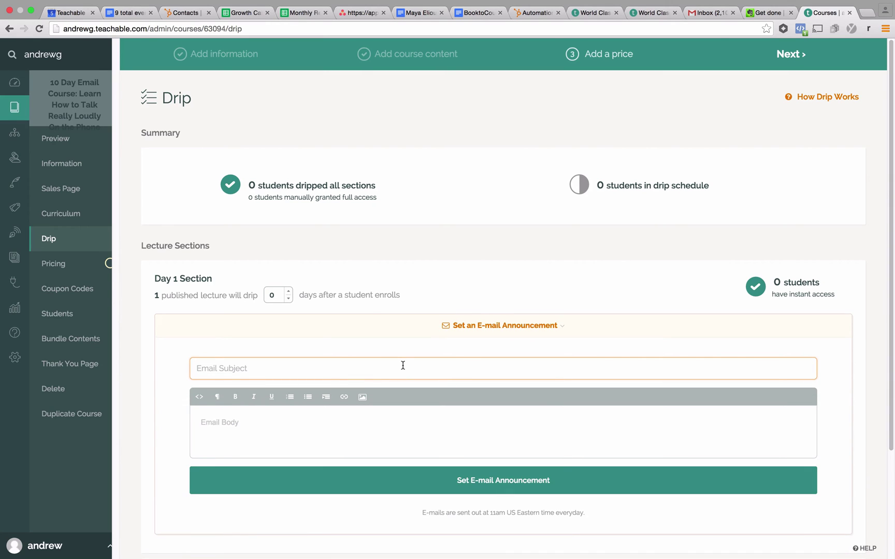
{"action": "type", "text": "E"}
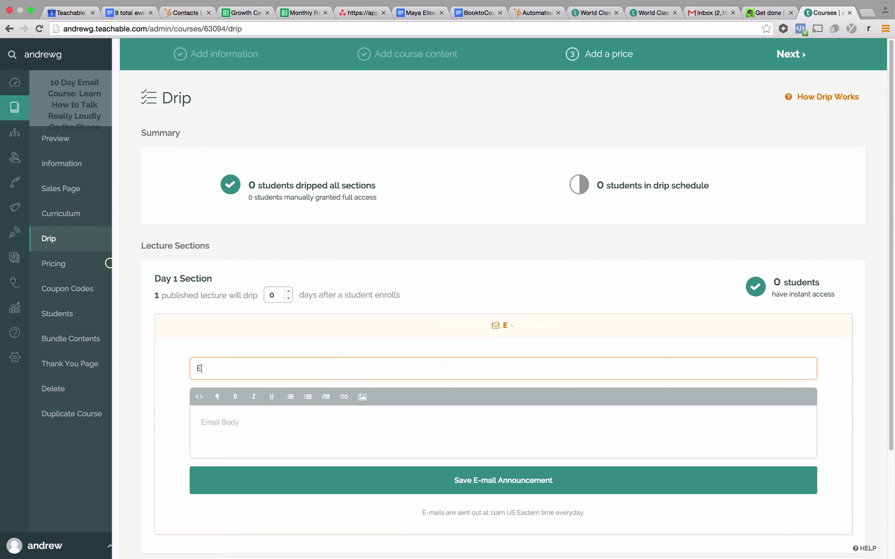
{"action": "type", "text": "mail Course Day #1 : Subjection"}
{"action": "left_click", "coordinate": [203, 422]}
{"action": "type", "text": "All the content."}
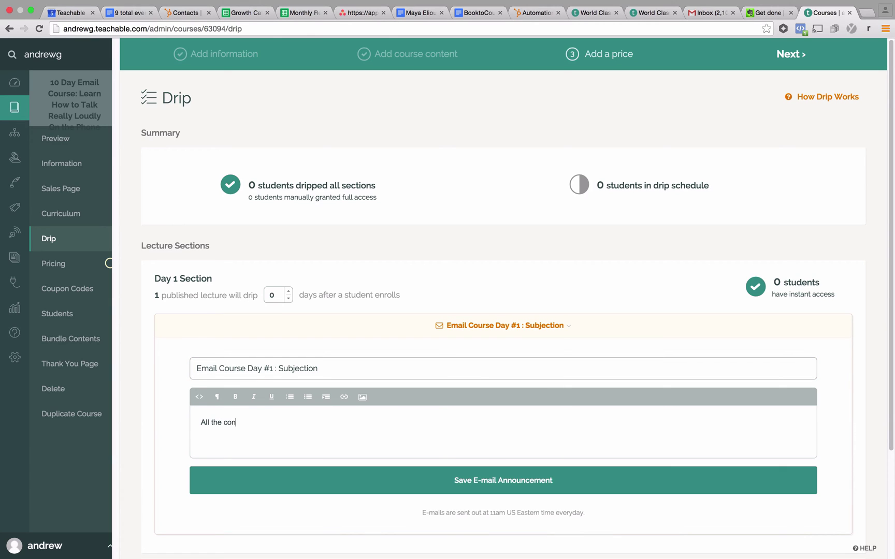
{"action": "left_click", "coordinate": [542, 480]}
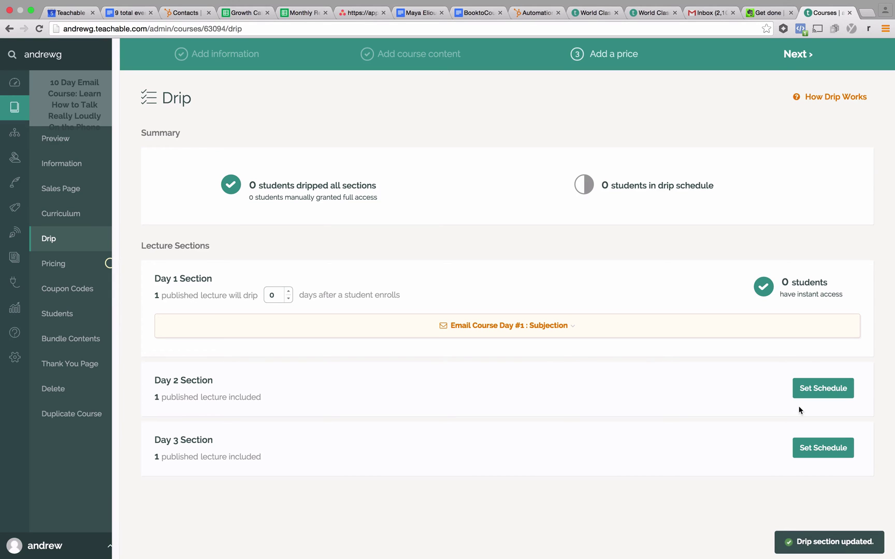
- Schedule Day 2 Section to drip 1 day after a student enrolls and save the setting
{"action": "left_click", "coordinate": [812, 390]}
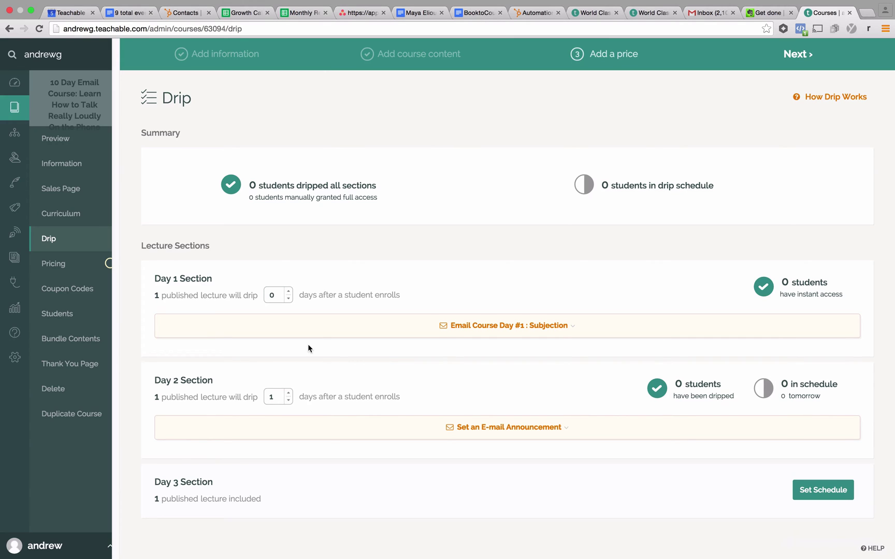
{"action": "left_click", "coordinate": [289, 394]}
{"action": "left_click", "coordinate": [288, 400]}
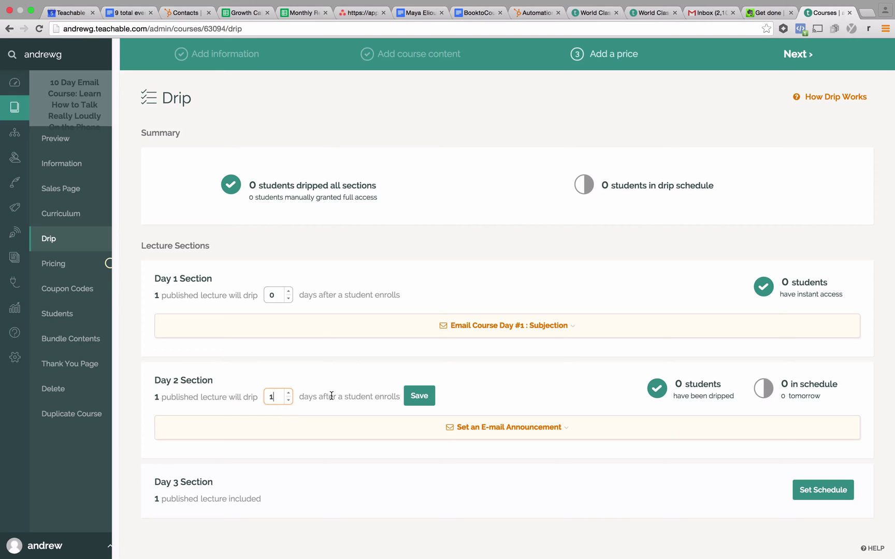
{"action": "left_click", "coordinate": [424, 397]}
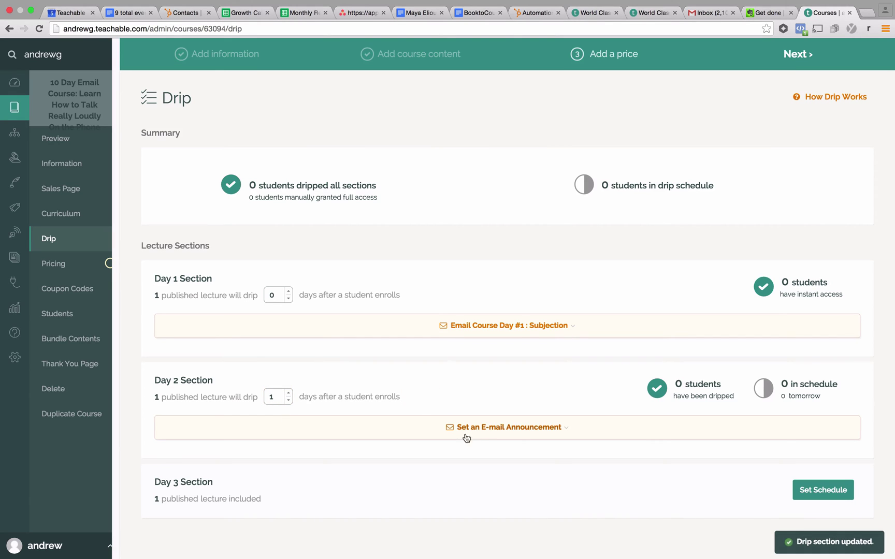
- Save an e-mail announcement for Day 2 Section with the subject "Day 2 of Email Course" and the body "All the content."
{"action": "left_click", "coordinate": [483, 432]}
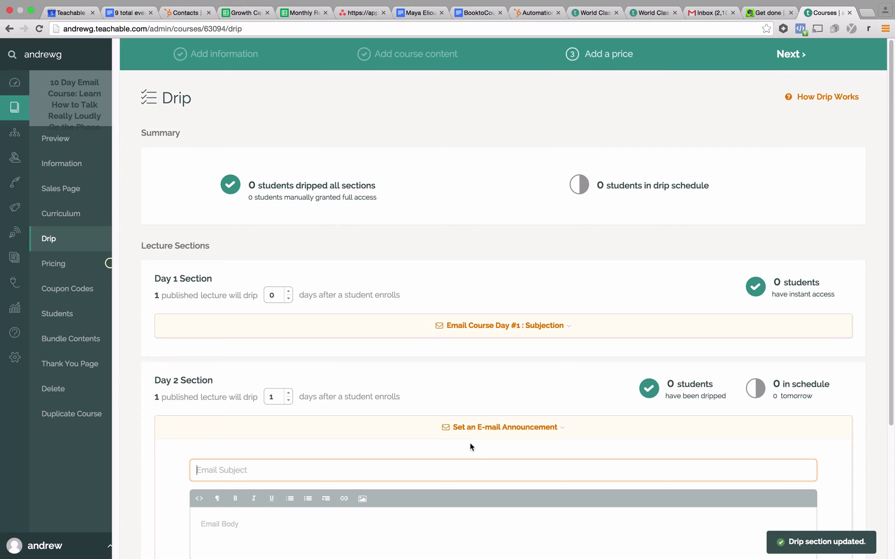
{"action": "type", "text": "Da"}
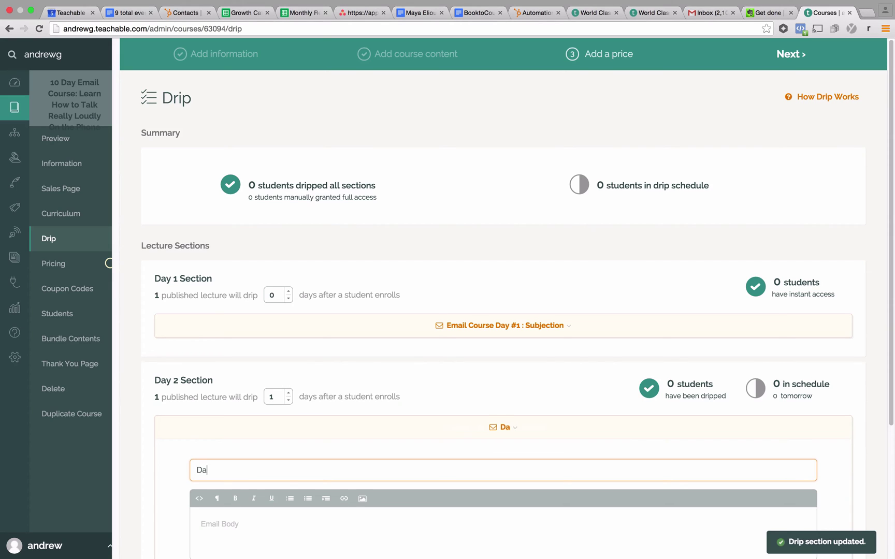
{"action": "type", "text": "y 2 of Ema"}
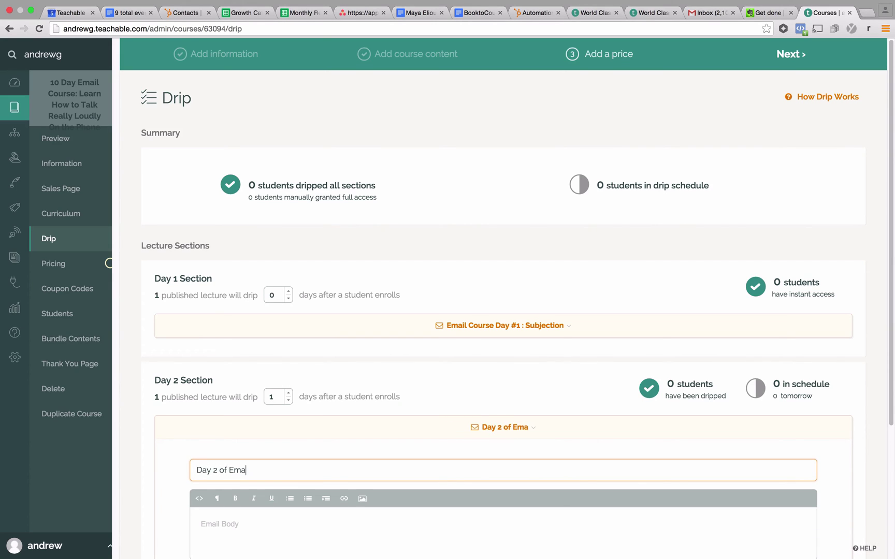
{"action": "type", "text": "il CourseAll the content."}
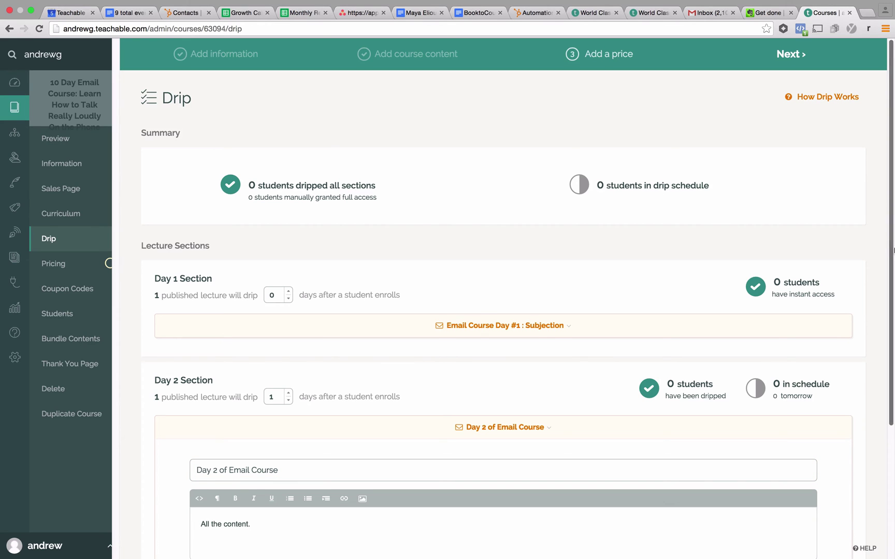
{"action": "scroll", "coordinate": [354, 381], "scroll_direction": "down", "scroll_amount": 5}
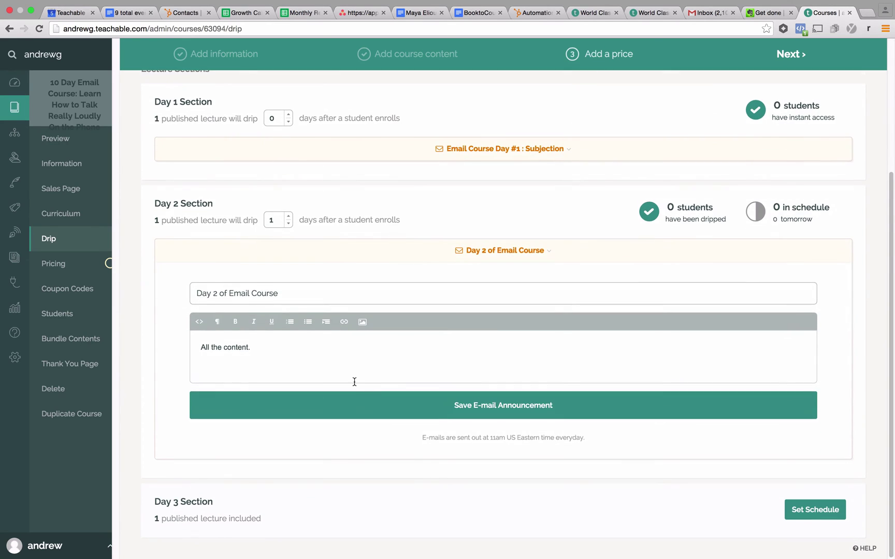
{"action": "left_click", "coordinate": [380, 398]}
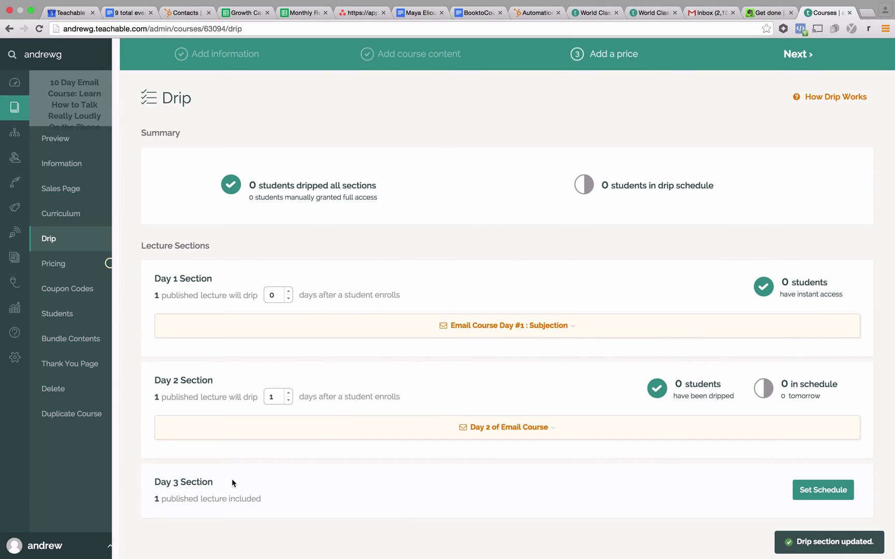
- Schedule Day 3 Section to drip 3 days after enrollment and give it an e-mail announcement with the subject "Day 3 of Email Course"
{"action": "left_click", "coordinate": [829, 493]}
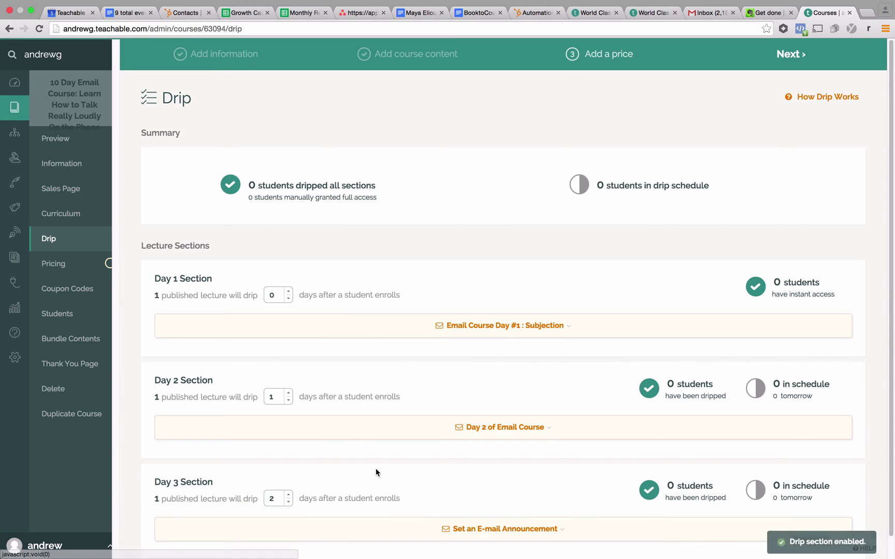
{"action": "left_click", "coordinate": [288, 495]}
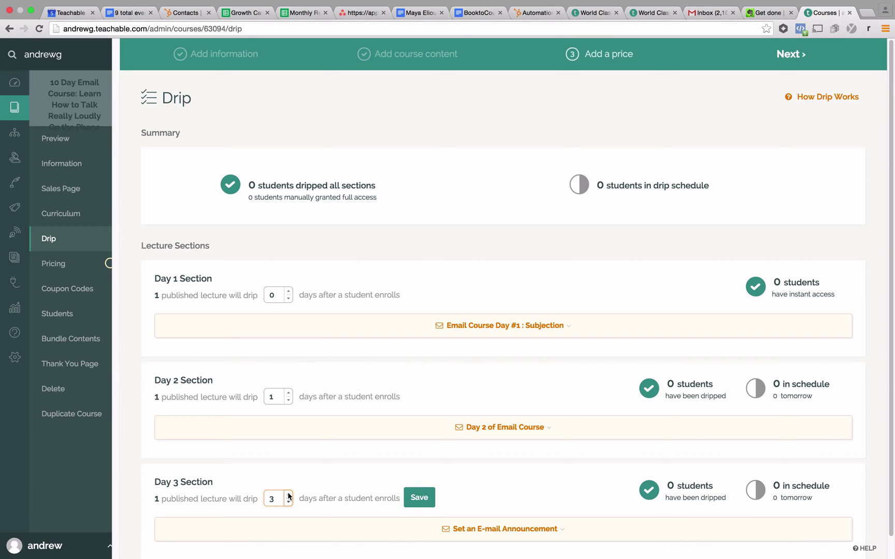
{"action": "left_click", "coordinate": [420, 498]}
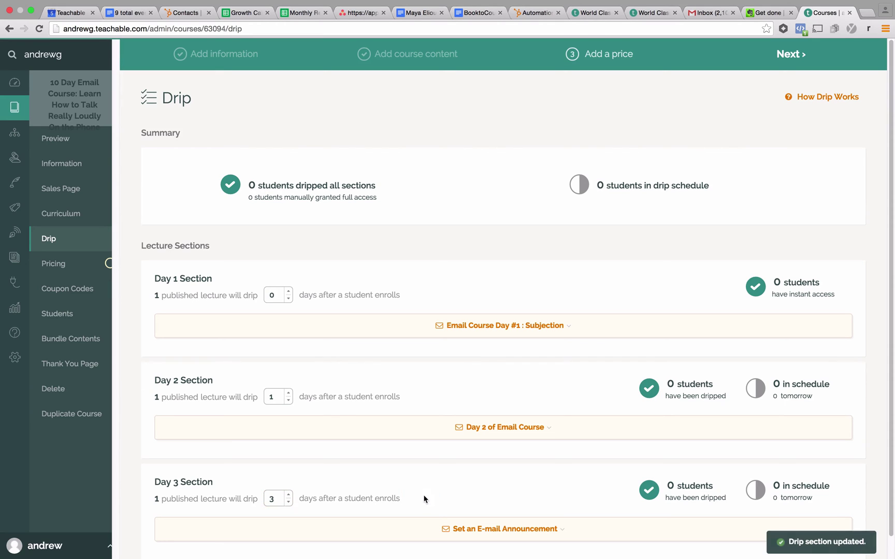
{"action": "left_click", "coordinate": [512, 535]}
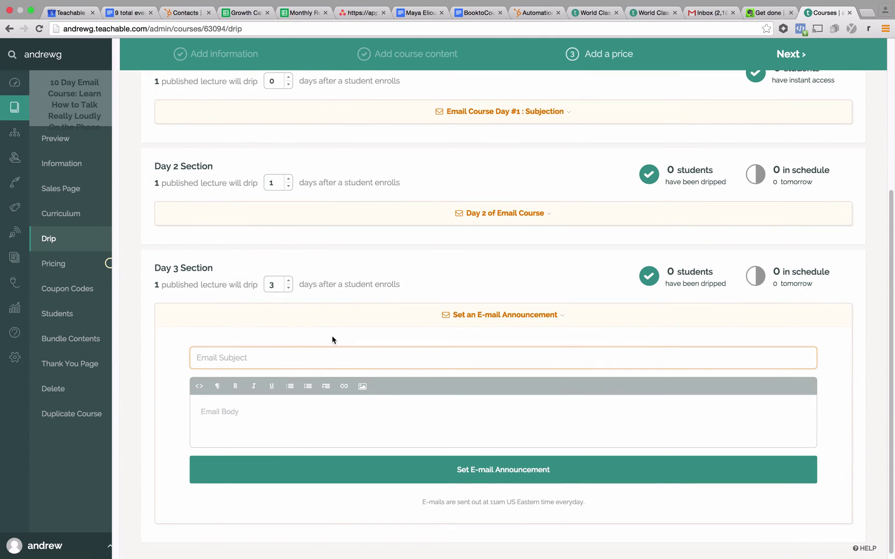
{"action": "type", "text": "Day 3"}
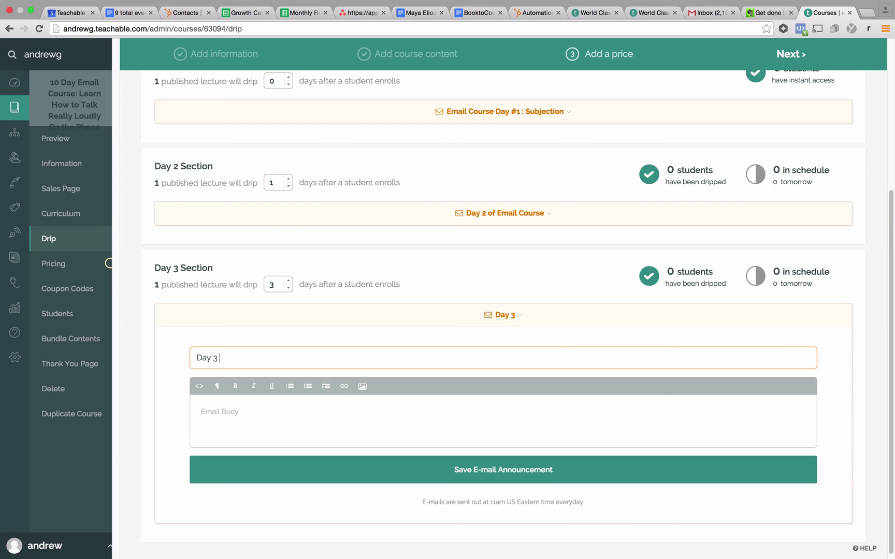
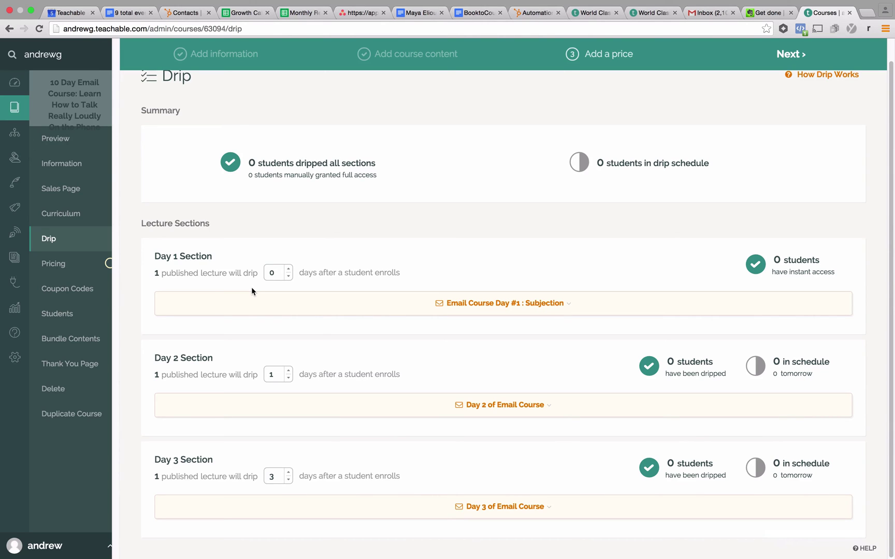
- Review the course's sales page blocks, from the hero header and description through the curriculum, FAQ and checkout button
{"action": "left_click", "coordinate": [55, 189]}
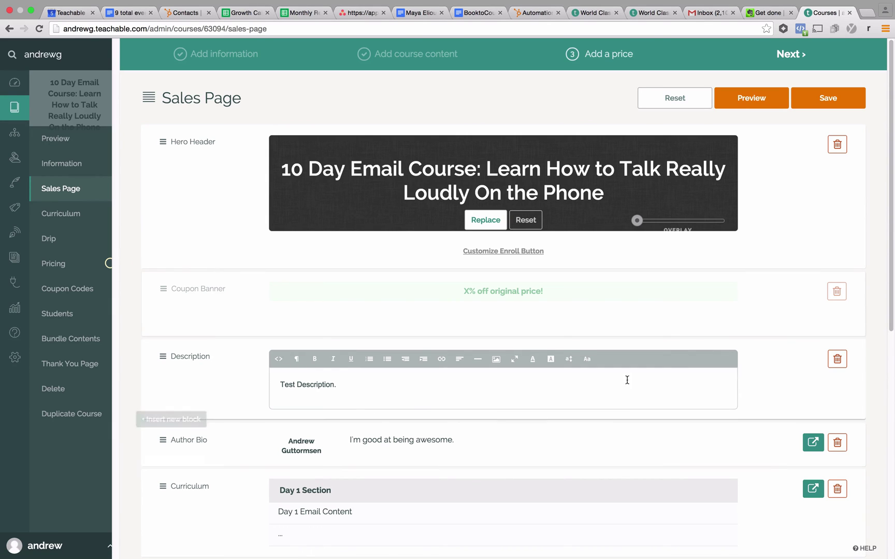
{"action": "left_click_drag", "start_coordinate": [891, 249], "coordinate": [893, 345]}
{"action": "scroll", "coordinate": [893, 344], "scroll_direction": "down", "scroll_amount": 4}
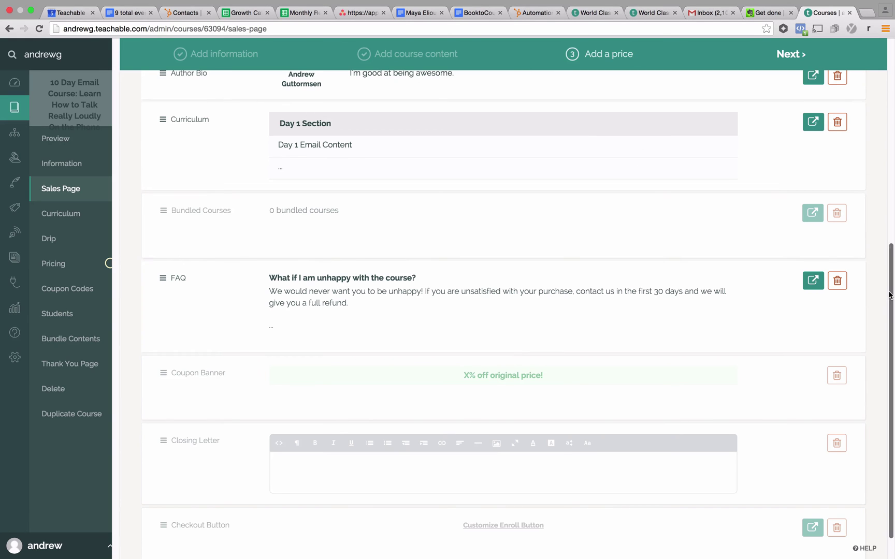
{"action": "scroll", "coordinate": [888, 295], "scroll_direction": "down", "scroll_amount": 1}
{"action": "scroll", "coordinate": [810, 151], "scroll_direction": "up", "scroll_amount": 8}
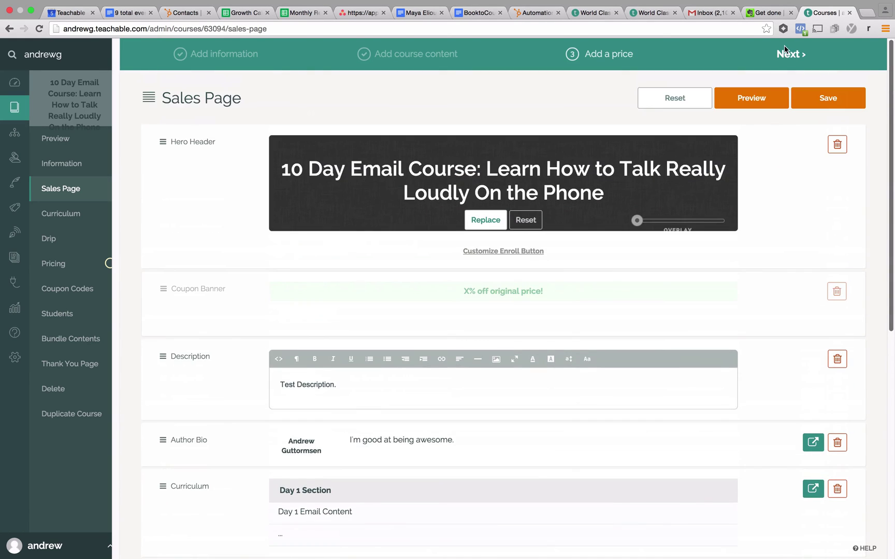
{"action": "scroll", "coordinate": [849, 203], "scroll_direction": "down", "scroll_amount": 5}
{"action": "scroll", "coordinate": [854, 222], "scroll_direction": "down", "scroll_amount": 5}
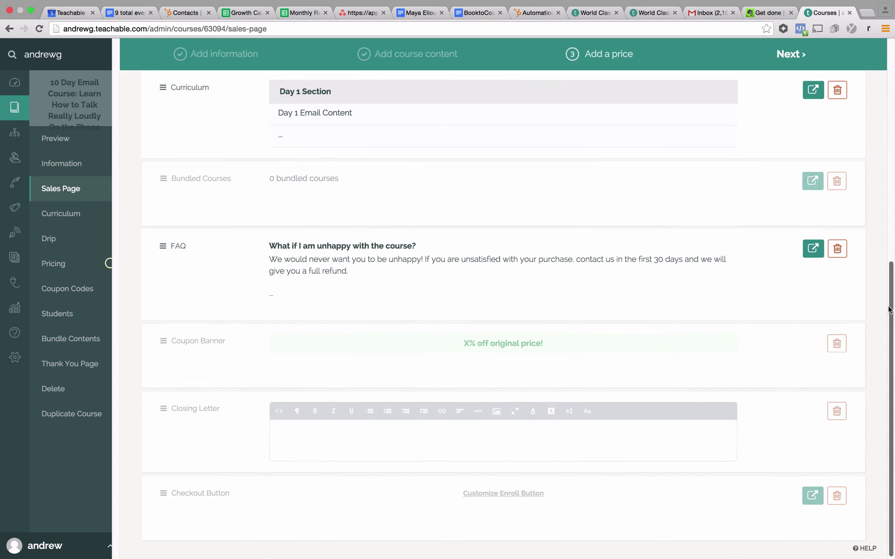
{"action": "scroll", "coordinate": [869, 224], "scroll_direction": "up", "scroll_amount": 3}
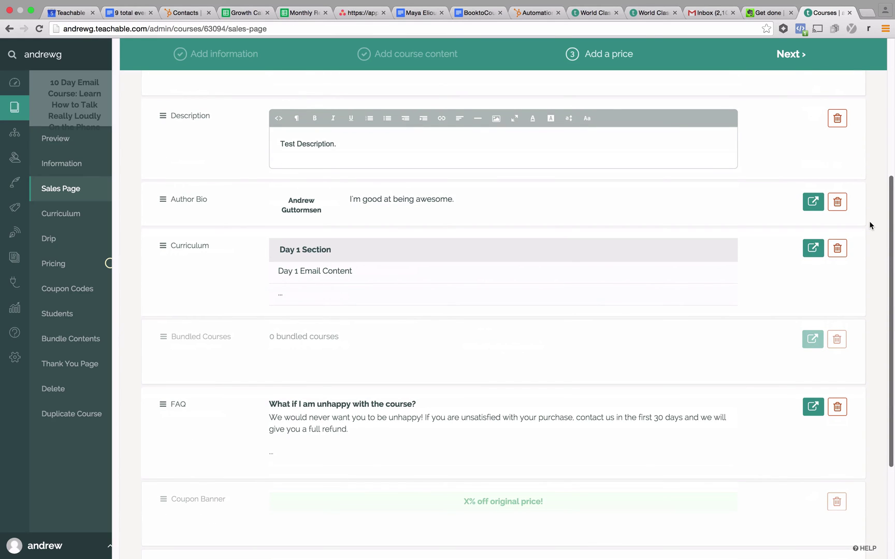
- Insert an Embedded Form block between the Coupon Banner and Description blocks of the sales page
{"action": "scroll", "coordinate": [868, 222], "scroll_direction": "down", "scroll_amount": 3}
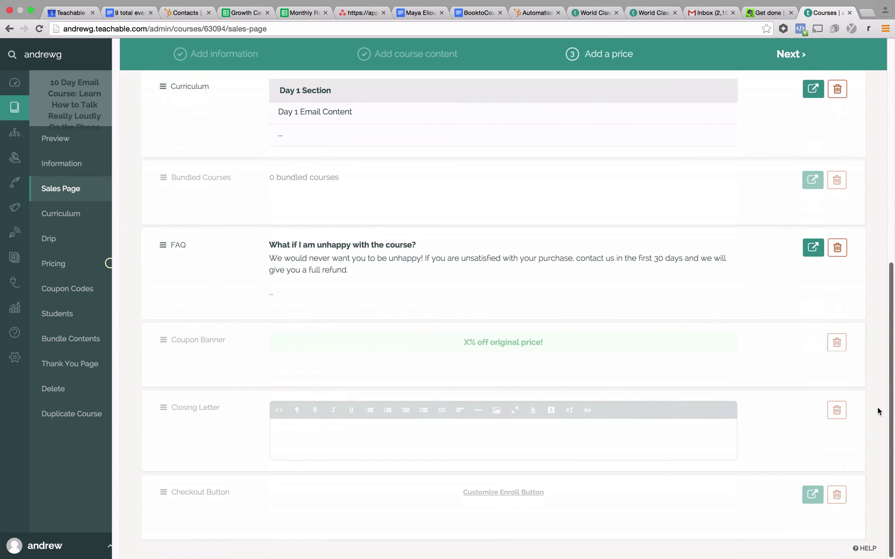
{"action": "scroll", "coordinate": [848, 275], "scroll_direction": "up", "scroll_amount": 7}
{"action": "scroll", "coordinate": [815, 97], "scroll_direction": "up", "scroll_amount": 1}
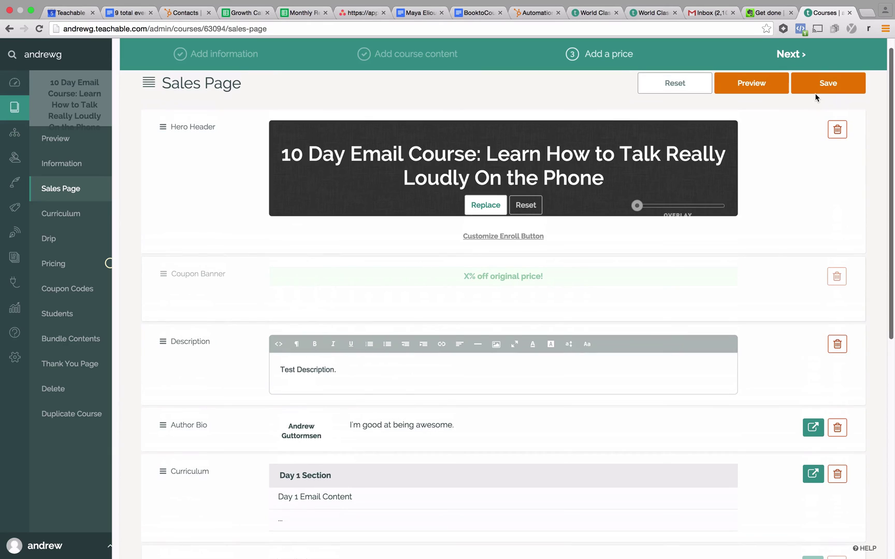
{"action": "left_click", "coordinate": [164, 324]}
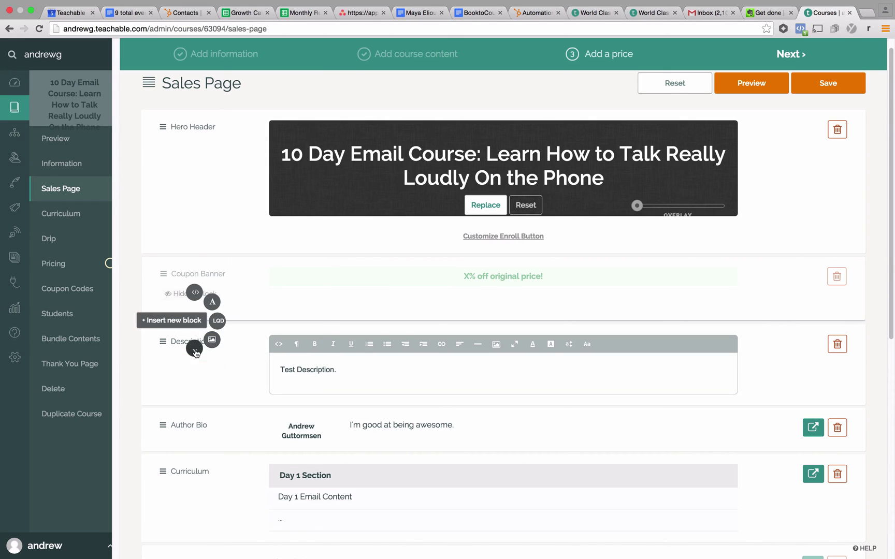
{"action": "left_click", "coordinate": [195, 350]}
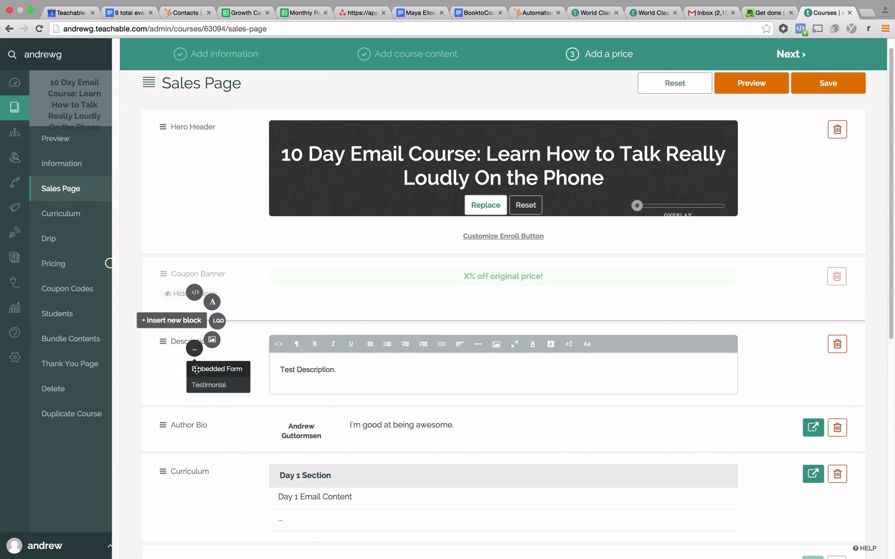
{"action": "left_click", "coordinate": [197, 369]}
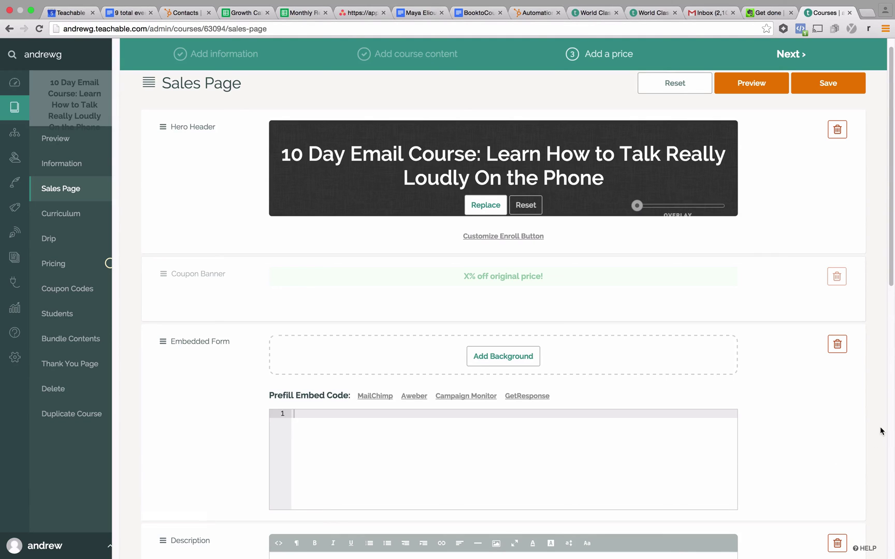
- Preview the sales page down to the FAQ, and open the hero header's enroll button customization back in the editor
{"action": "left_click", "coordinate": [757, 85]}
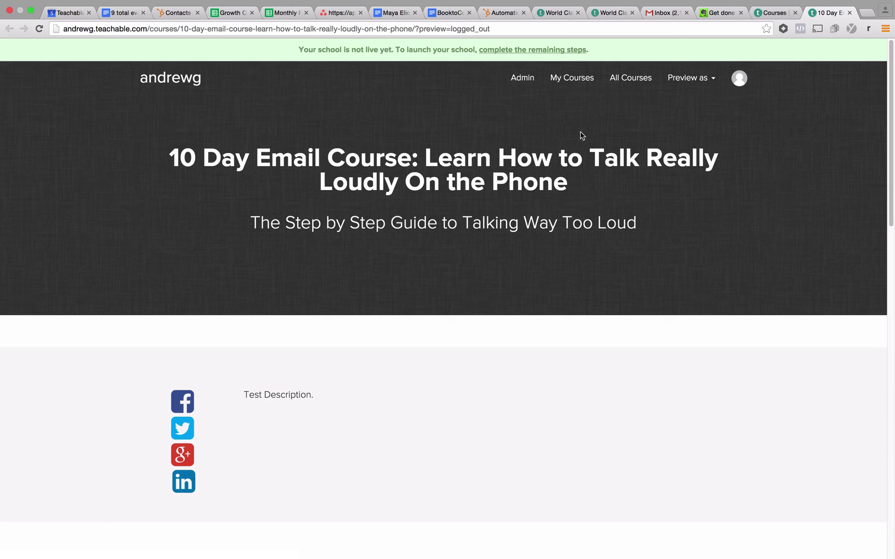
{"action": "scroll", "coordinate": [891, 134], "scroll_direction": "down", "scroll_amount": 15}
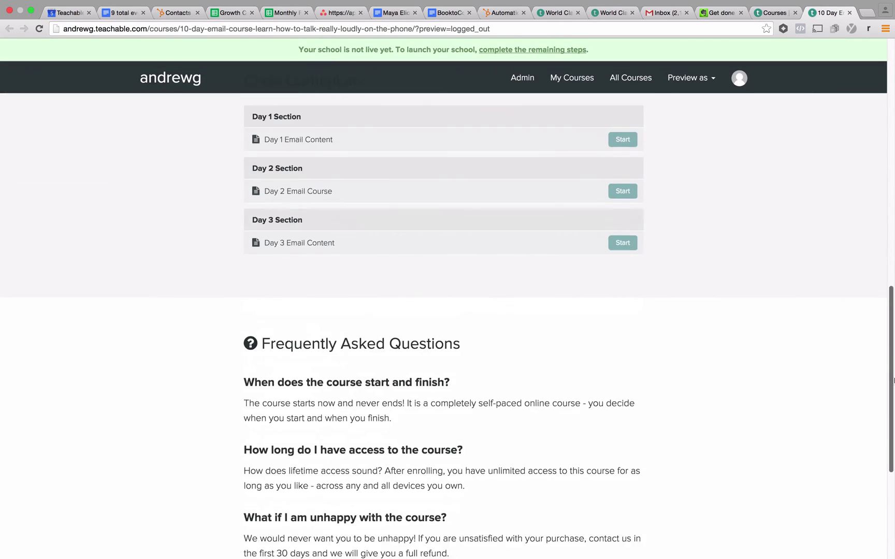
{"action": "scroll", "coordinate": [790, 382], "scroll_direction": "up", "scroll_amount": 15}
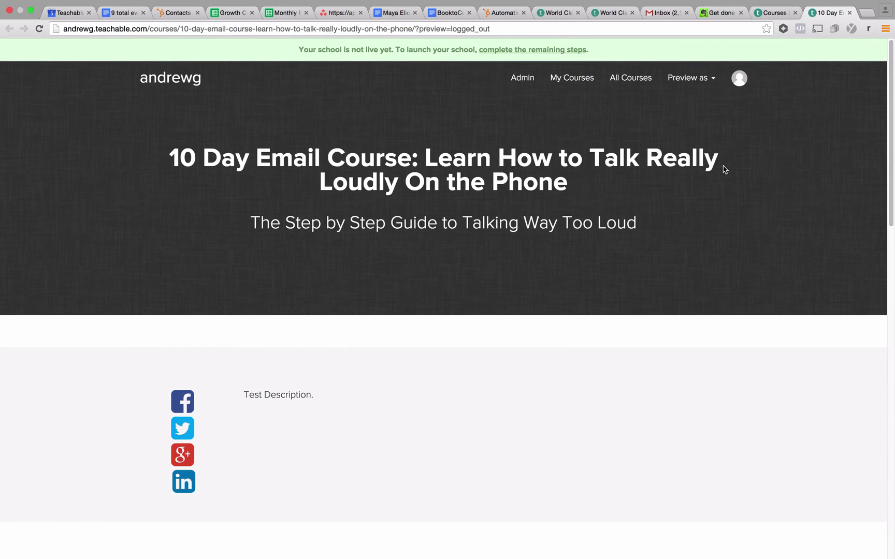
{"action": "left_click", "coordinate": [770, 13]}
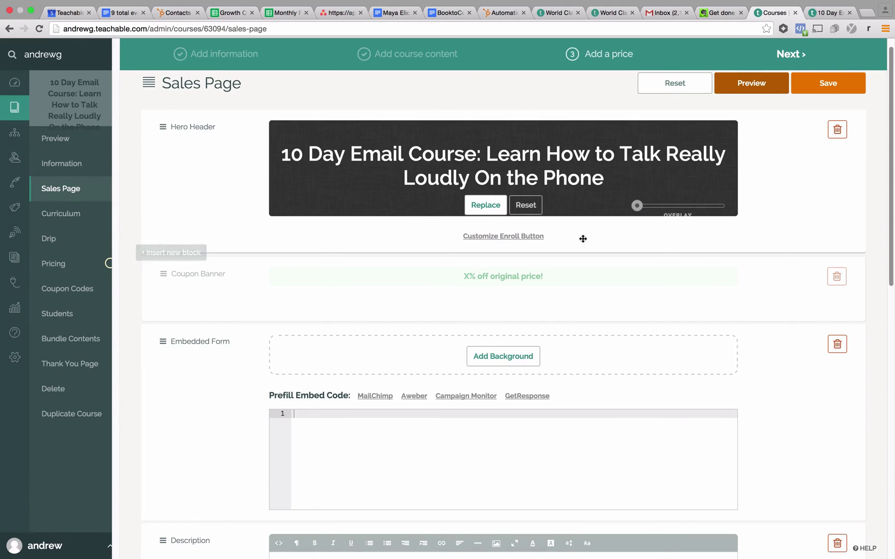
{"action": "left_click", "coordinate": [515, 238]}
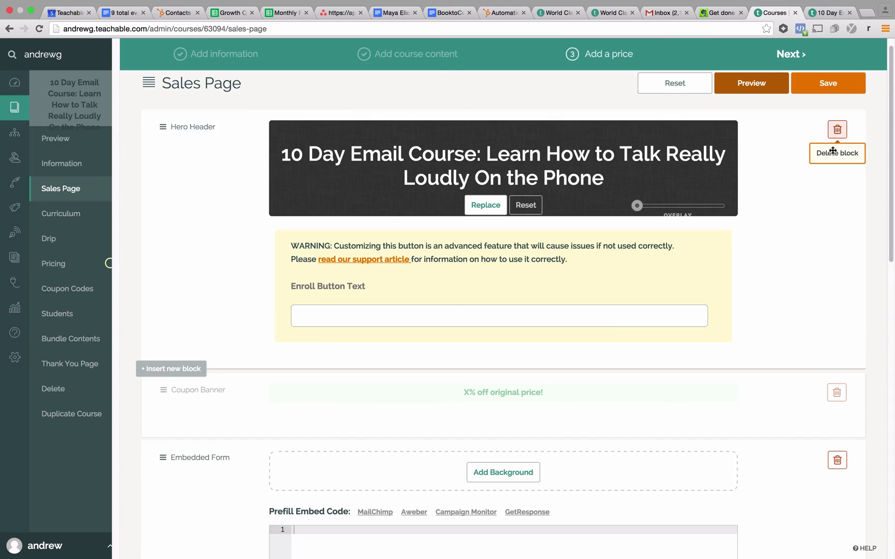
{"action": "left_click_drag", "start_coordinate": [891, 222], "coordinate": [893, 439]}
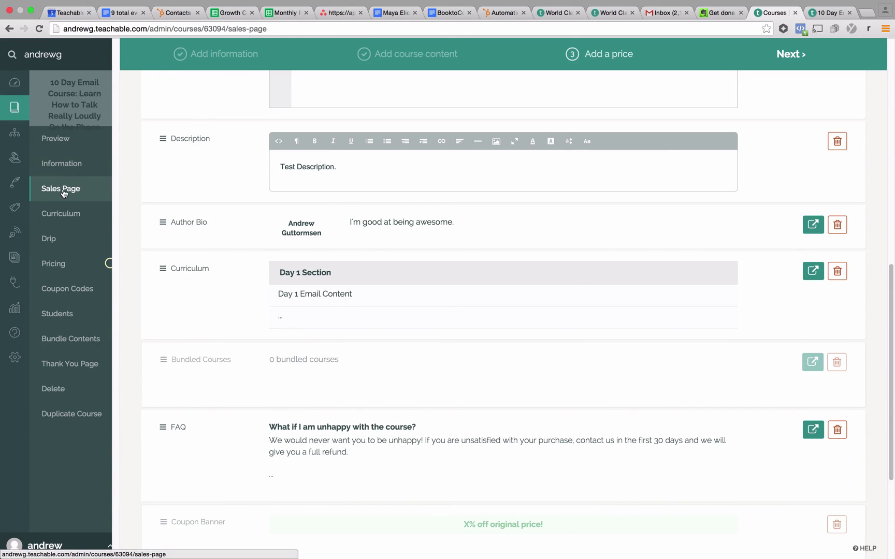
- Add a Free pricing plan to the course
{"action": "left_click", "coordinate": [57, 265]}
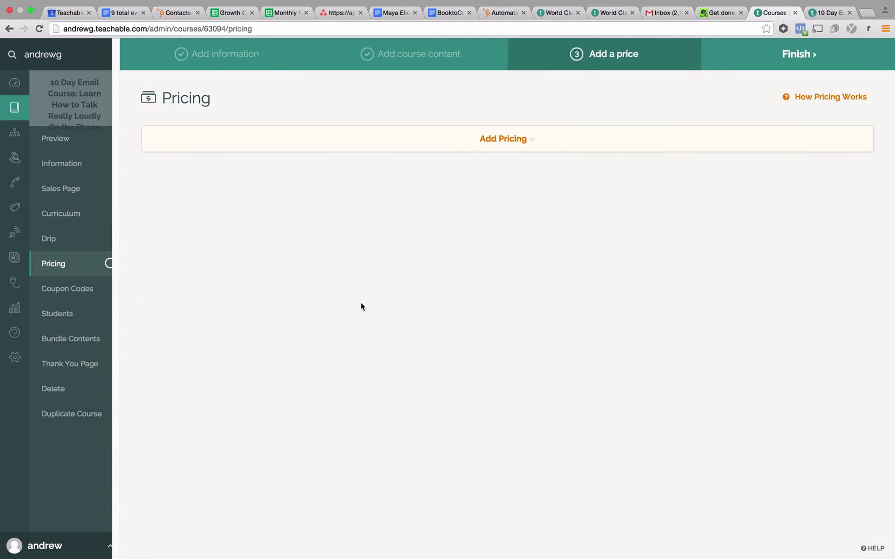
{"action": "left_click", "coordinate": [509, 139]}
{"action": "left_click", "coordinate": [510, 139]}
{"action": "left_click", "coordinate": [510, 139]}
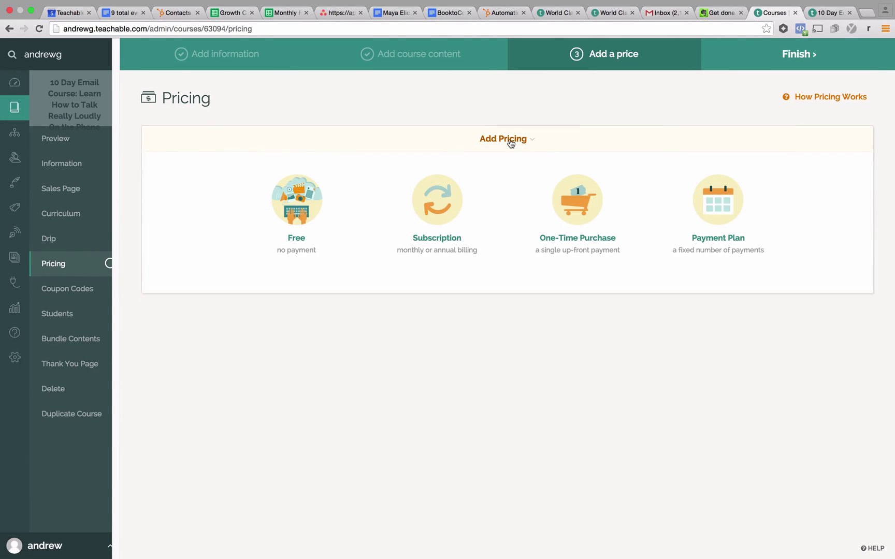
{"action": "left_click", "coordinate": [298, 204]}
{"action": "left_click", "coordinate": [444, 210]}
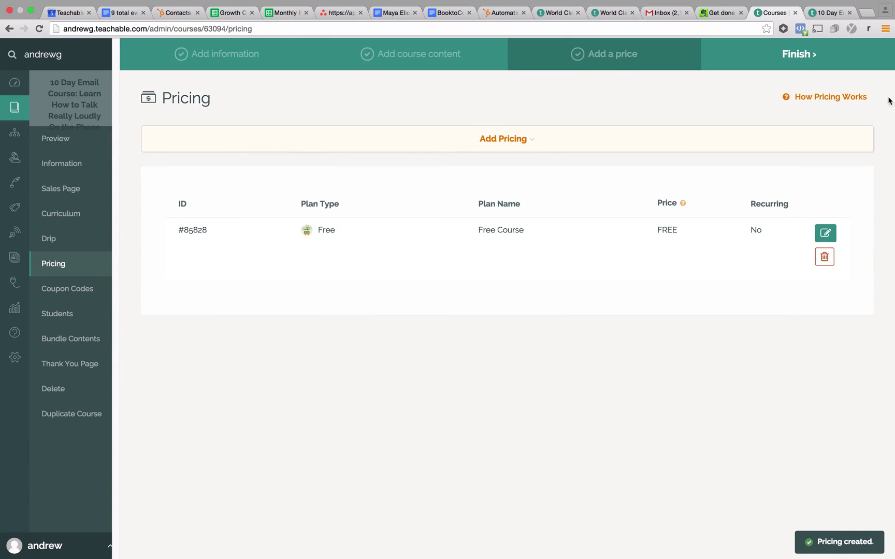
- Preview the sales page as a visitor, enroll in the course for free and continue to its class curriculum
{"action": "left_click", "coordinate": [70, 149]}
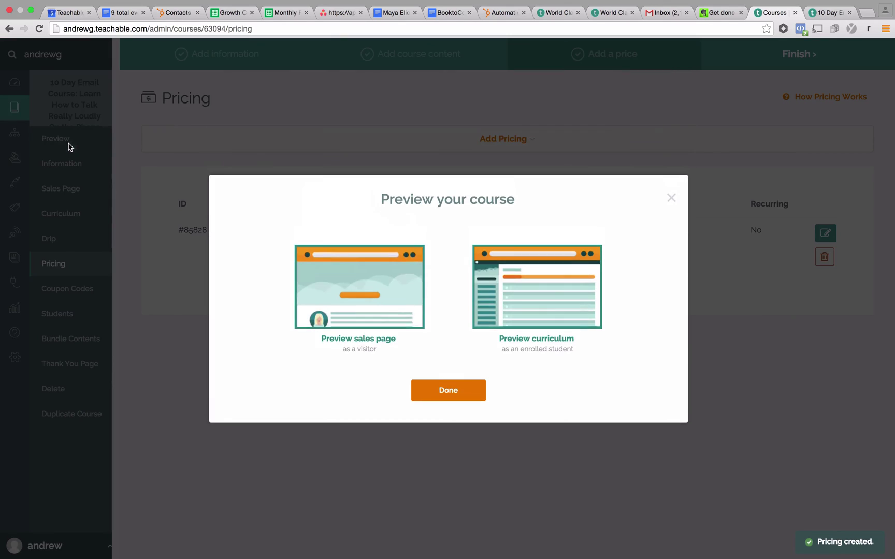
{"action": "left_click", "coordinate": [366, 294]}
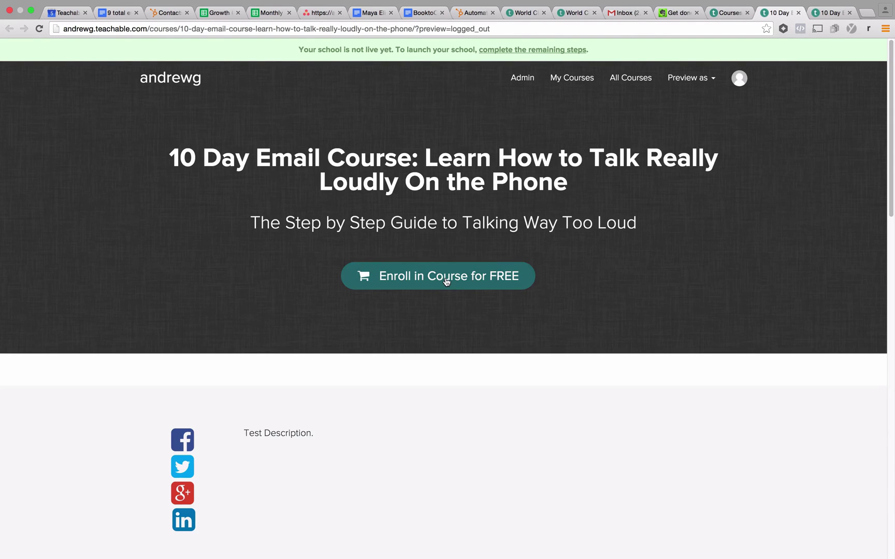
{"action": "left_click", "coordinate": [446, 281]}
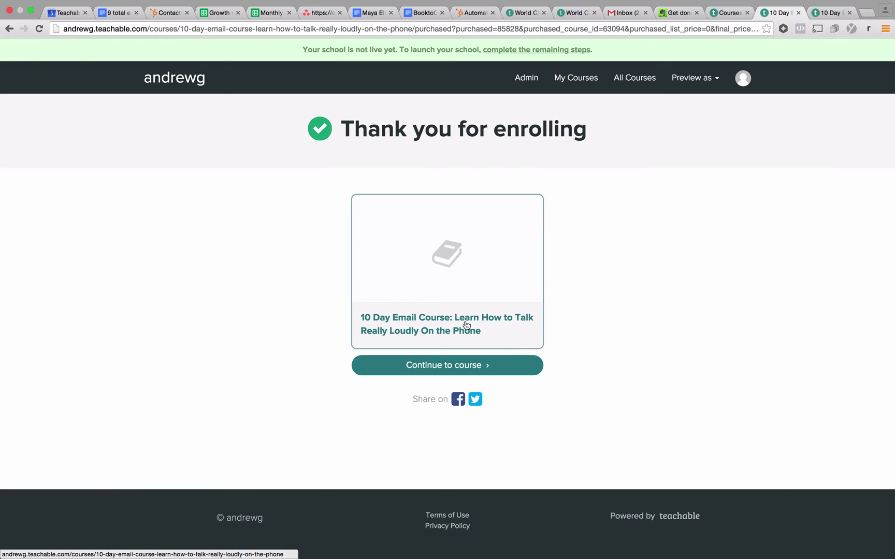
{"action": "left_click", "coordinate": [489, 365]}
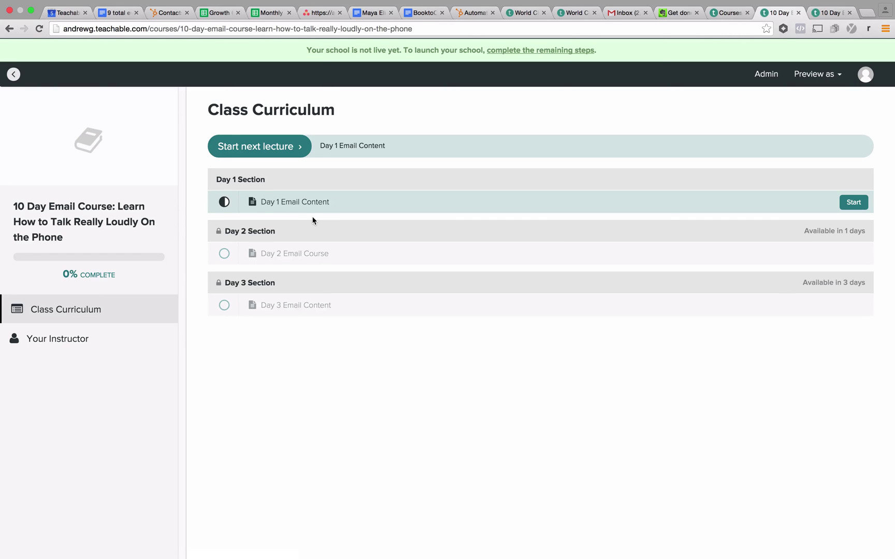
- Leave the student view for the school admin and open the Thank You Page settings of the third listed course
{"action": "left_click", "coordinate": [14, 75]}
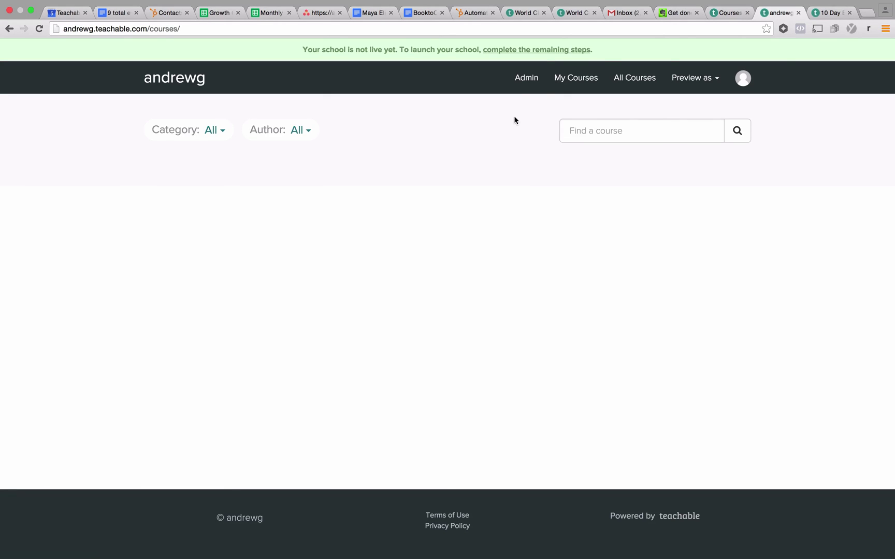
{"action": "left_click", "coordinate": [525, 78]}
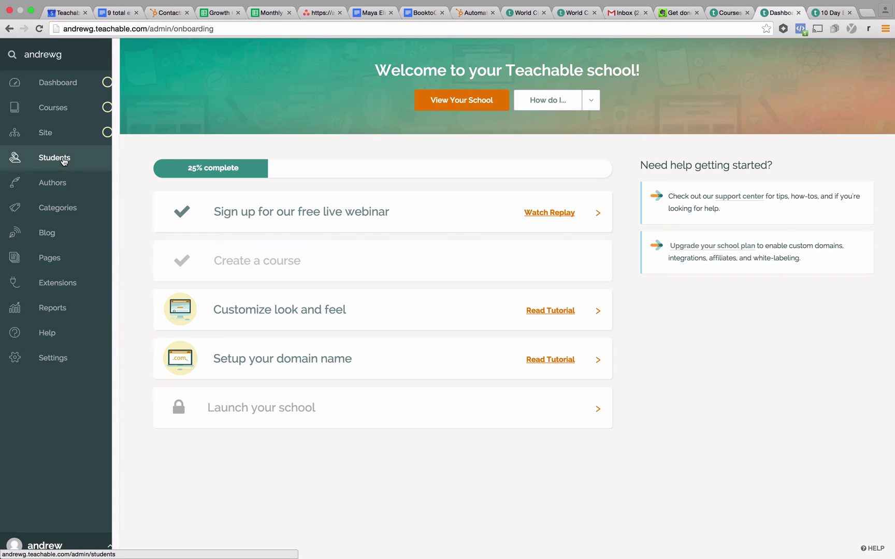
{"action": "left_click", "coordinate": [64, 117]}
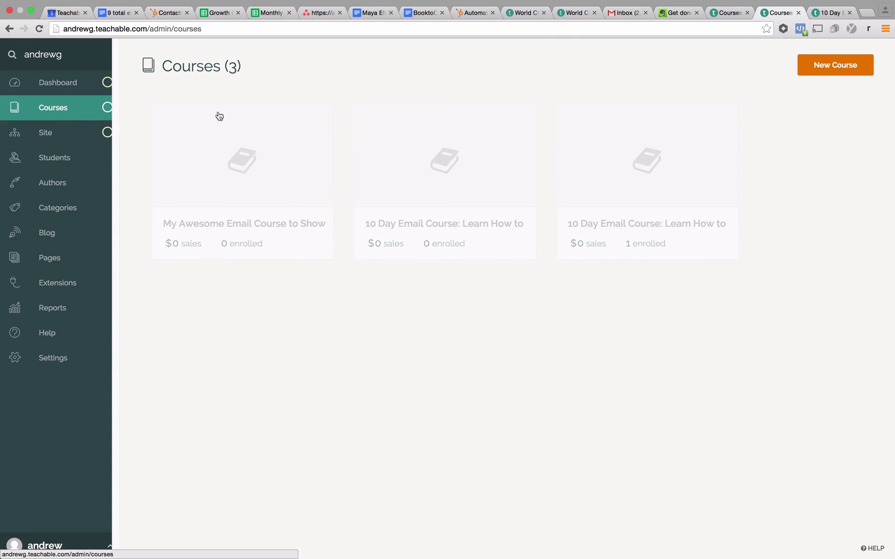
{"action": "left_click", "coordinate": [645, 200]}
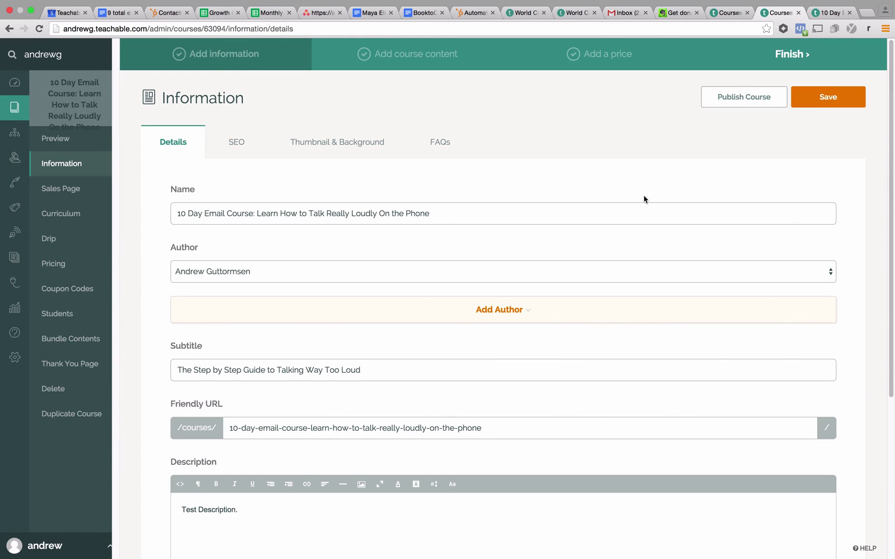
{"action": "left_click", "coordinate": [76, 365]}
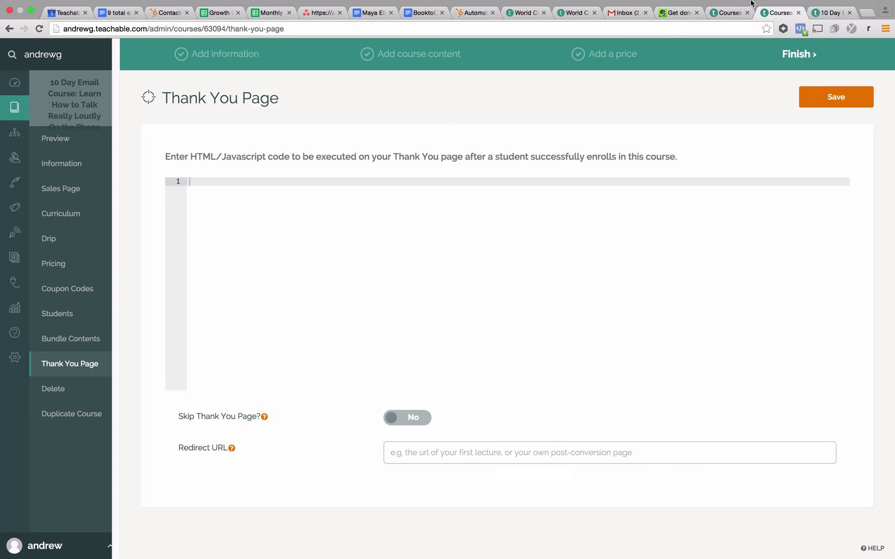
{"action": "mouse_move", "coordinate": [751, 3]}
{"action": "left_click", "coordinate": [713, 6]}
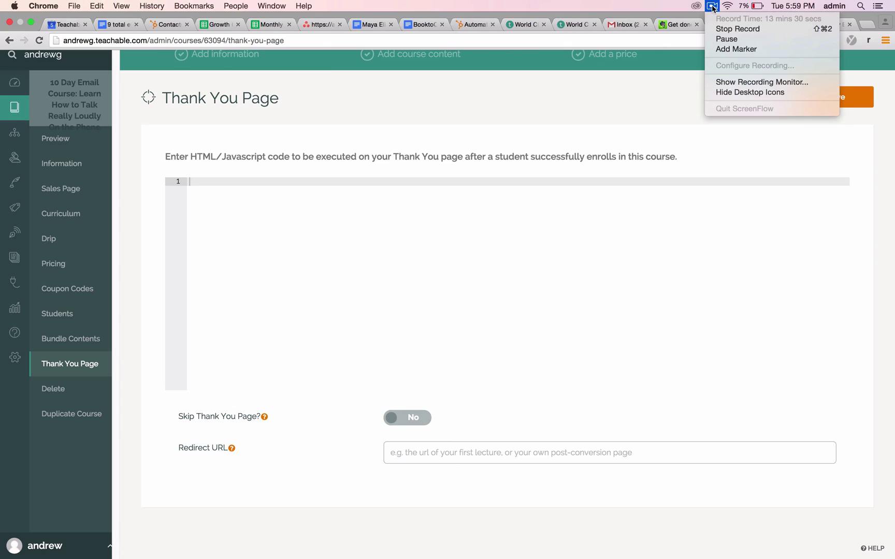